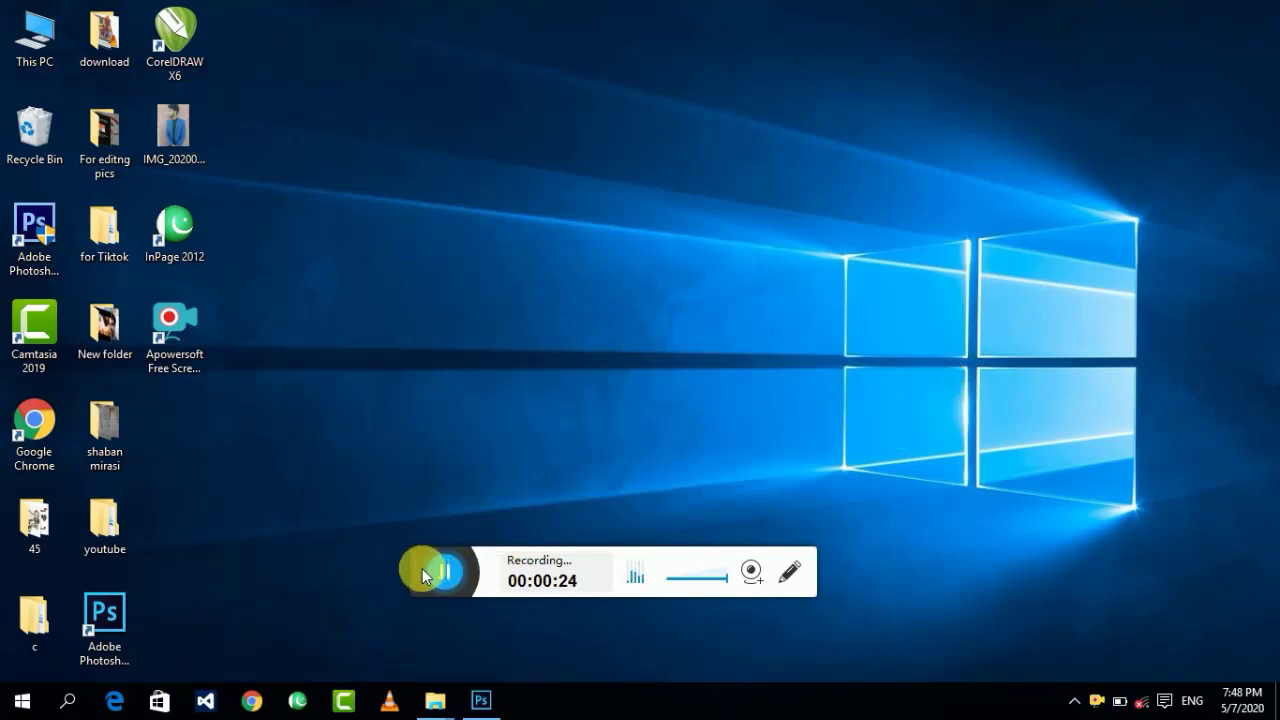
Move the recorder toolbar aside and restore the Photoshop window showing IMG_20200124_162921.jpg.
{"action": "left_click_drag", "start_coordinate": [424, 575], "coordinate": [1226, 638]}
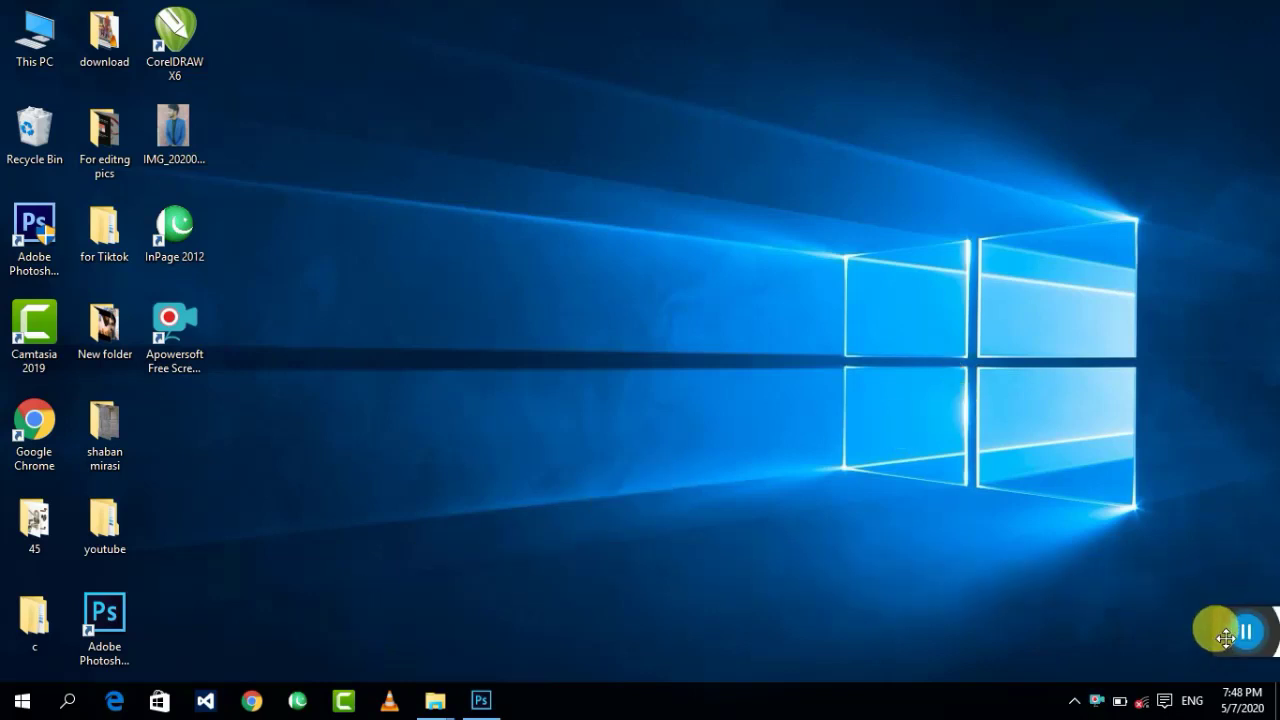
{"action": "left_click", "coordinate": [481, 701]}
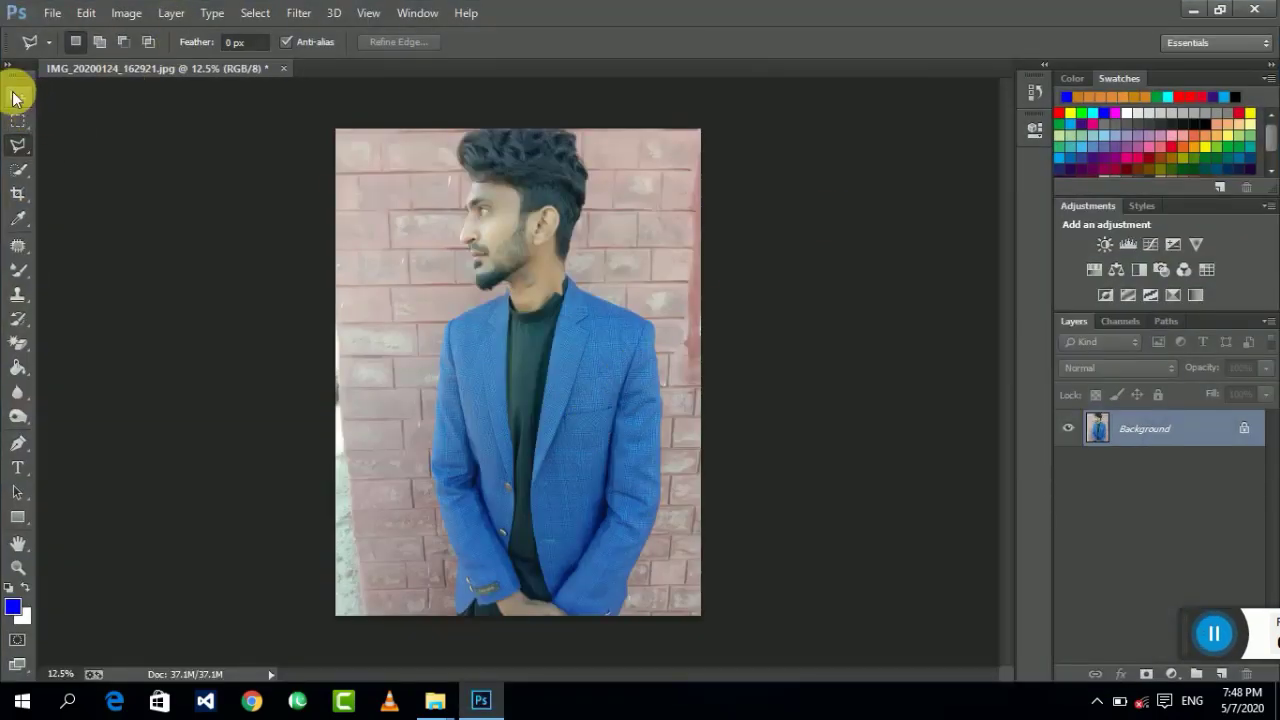
With the Move tool active, duplicate the Background layer into a Background copy.
{"action": "left_click", "coordinate": [17, 96]}
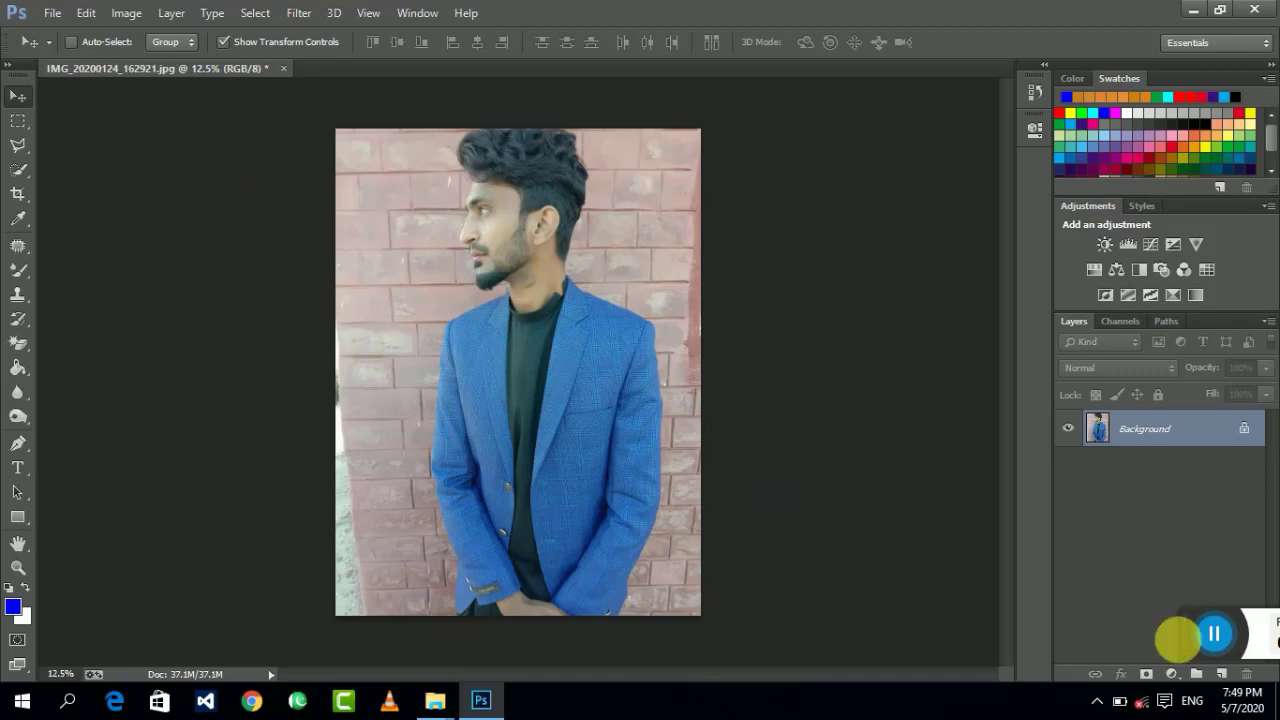
{"action": "left_click_drag", "start_coordinate": [1178, 638], "coordinate": [1222, 628]}
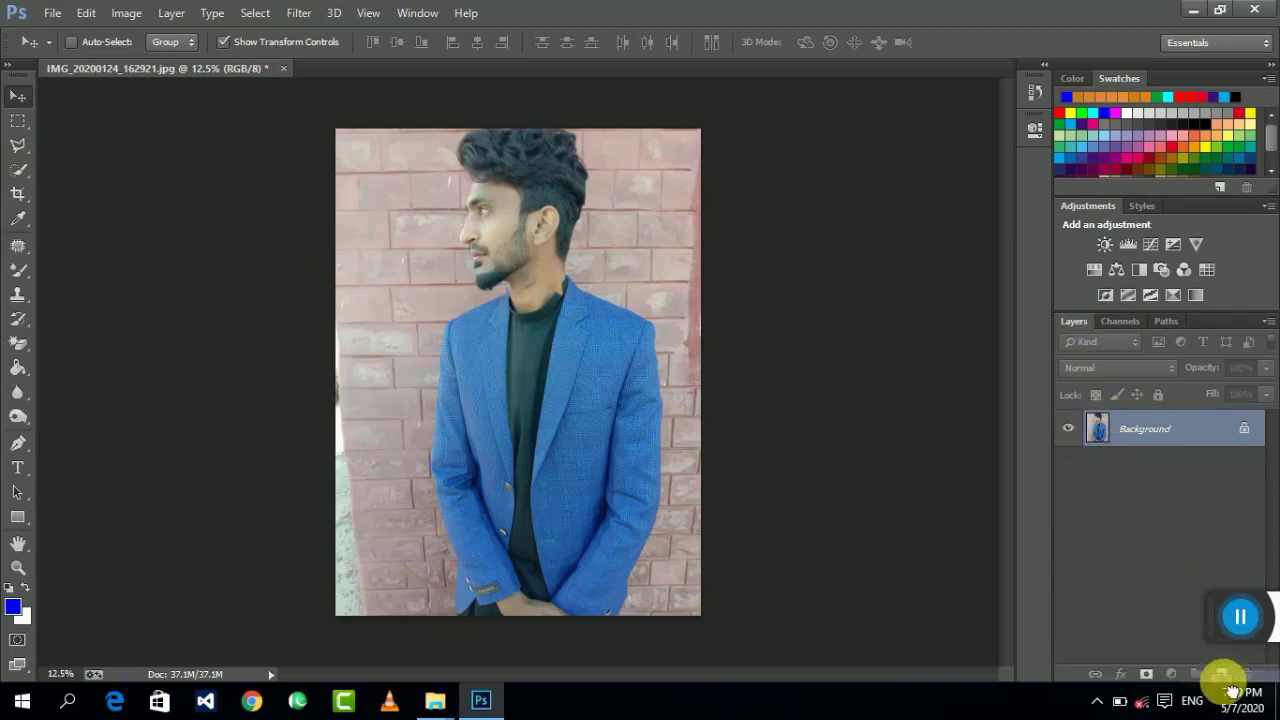
{"action": "mouse_move", "coordinate": [1143, 447]}
{"action": "left_mouse_down"}
{"action": "mouse_move", "coordinate": [1238, 683]}
{"action": "mouse_move", "coordinate": [1224, 676]}
{"action": "left_mouse_up"}
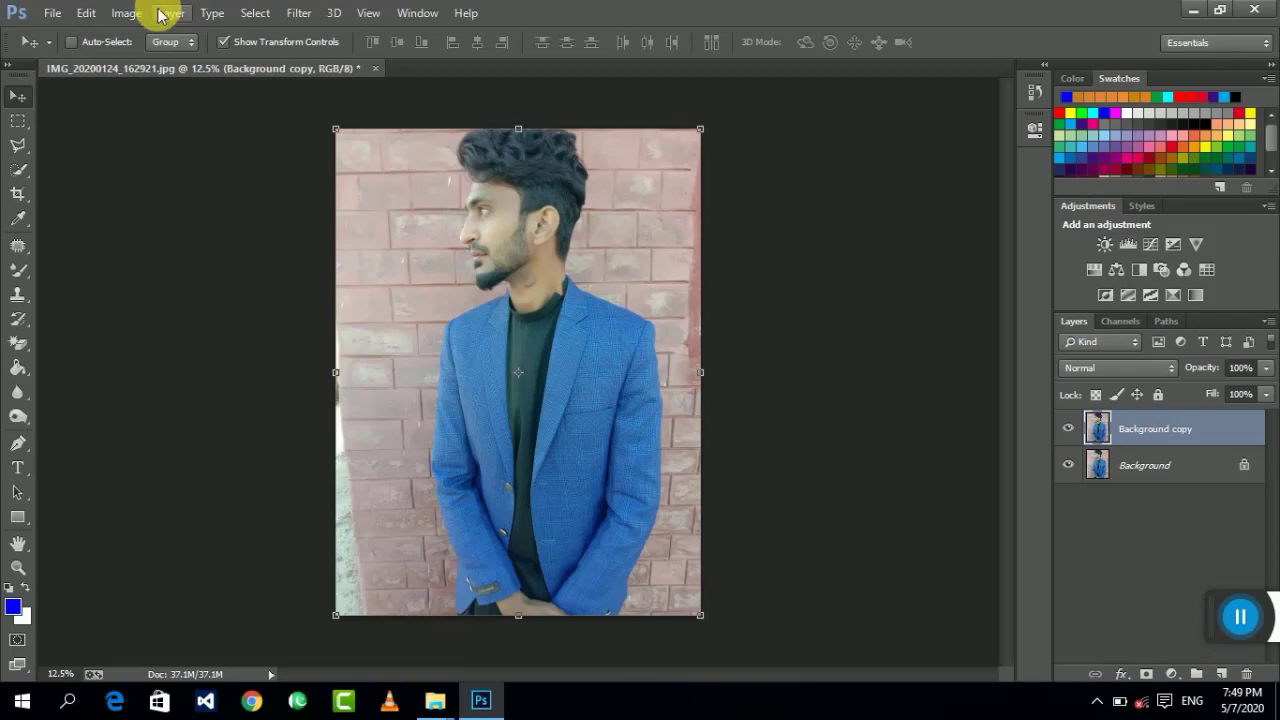
Check the image's dimensions in Image Size and close it without changes.
{"action": "left_click", "coordinate": [120, 13]}
{"action": "mouse_move", "coordinate": [160, 184]}
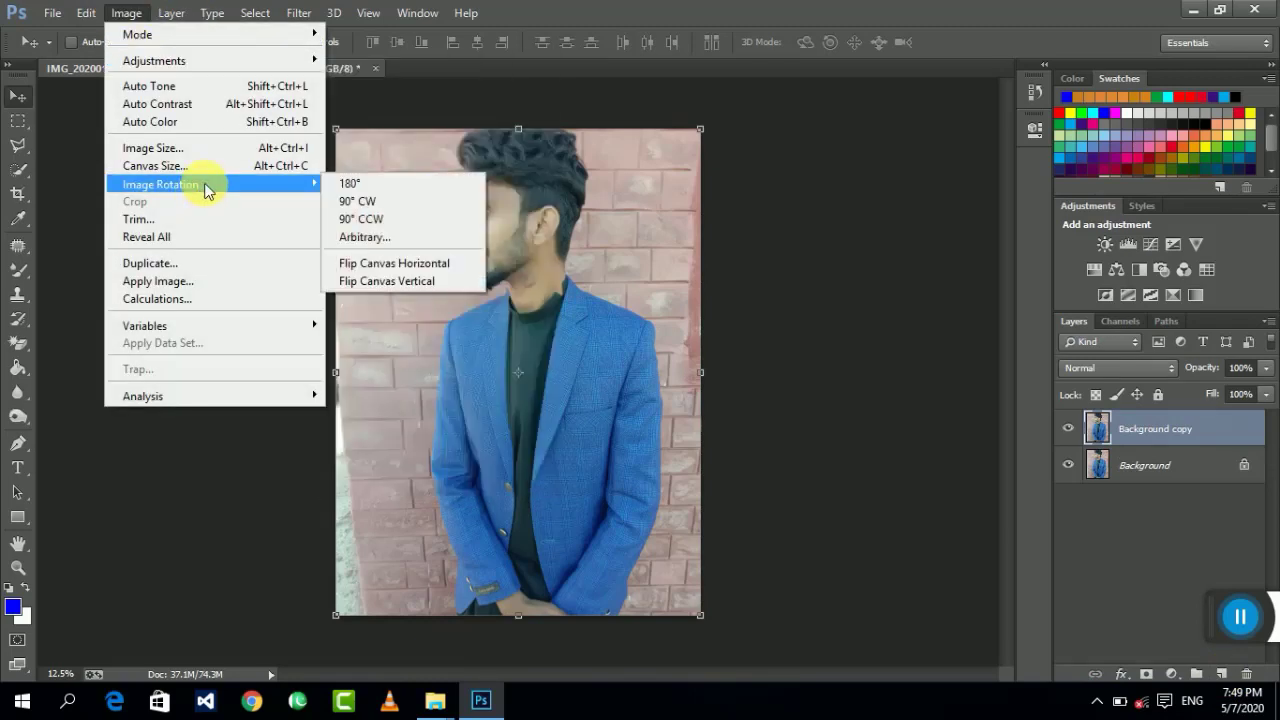
{"action": "left_click", "coordinate": [177, 148]}
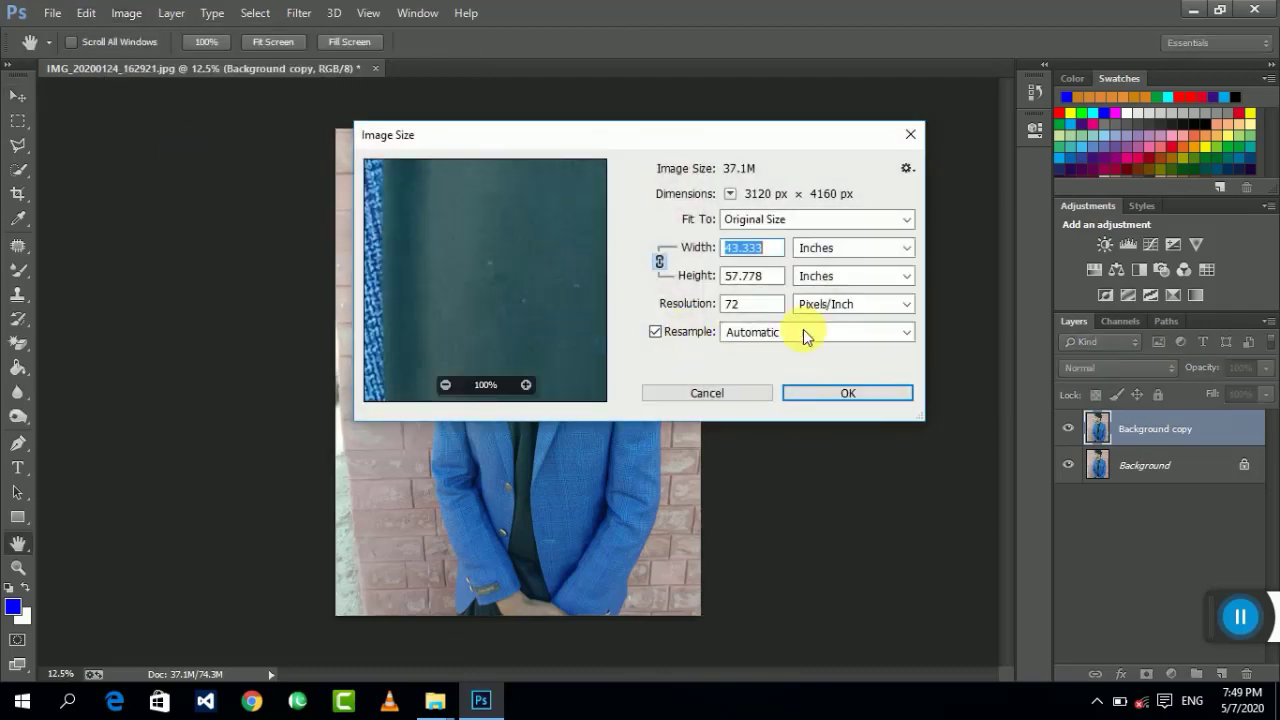
{"action": "left_click", "coordinate": [910, 137]}
Launch the Camera Raw Filter on the Background copy.
{"action": "key", "text": "v"}
{"action": "left_click", "coordinate": [299, 13]}
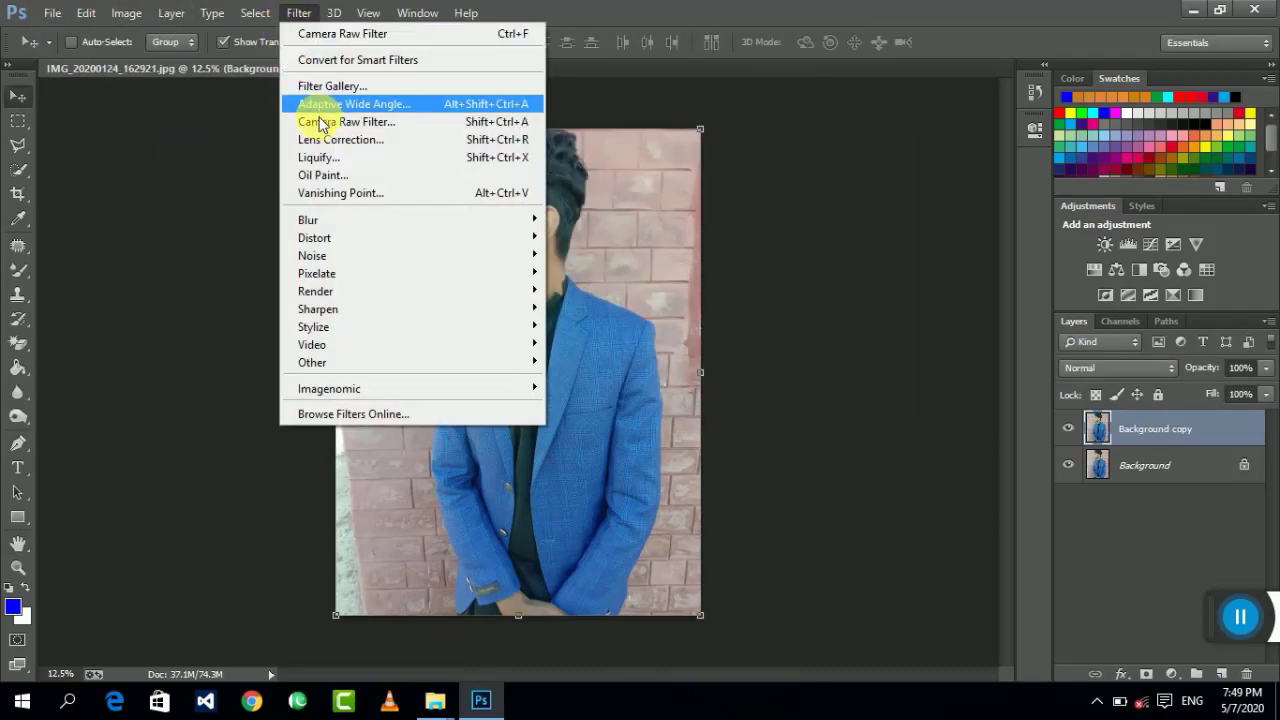
{"action": "left_click", "coordinate": [360, 124]}
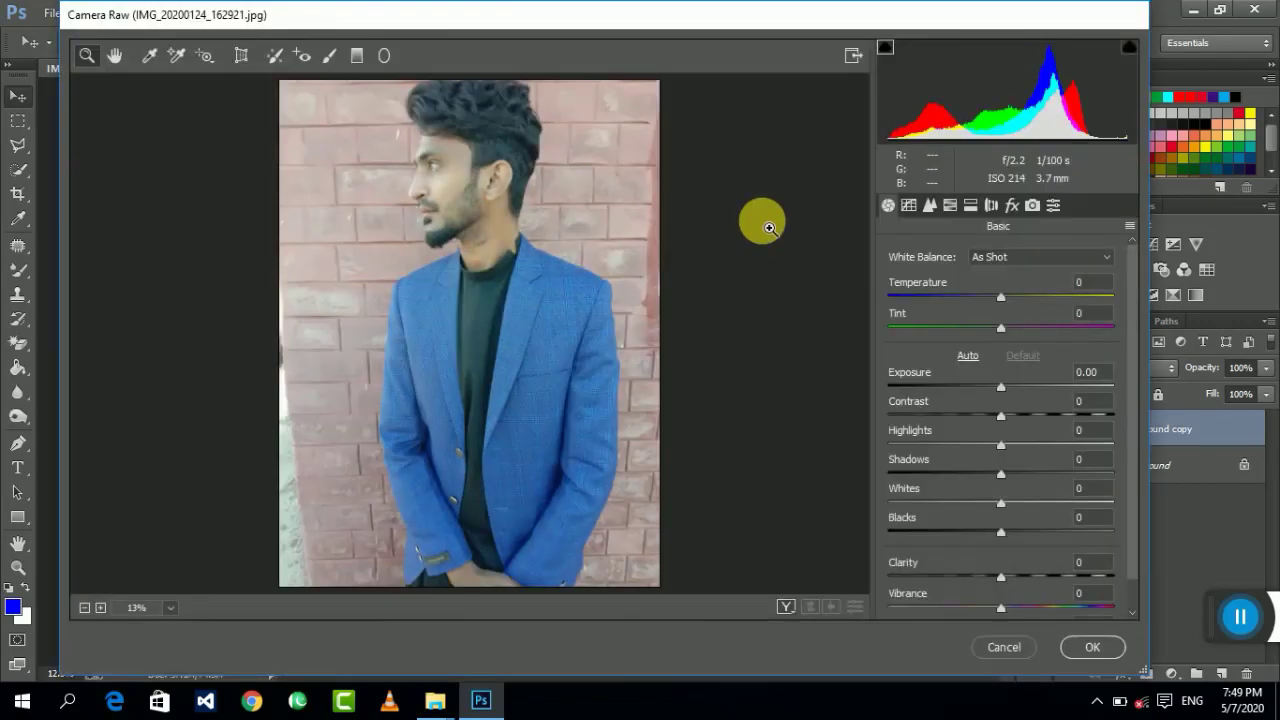
Zoom the preview to the head, apply Auto tone, reduce shadows and set Blacks to -70.
{"action": "left_click_drag", "start_coordinate": [720, 290], "coordinate": [207, 62]}
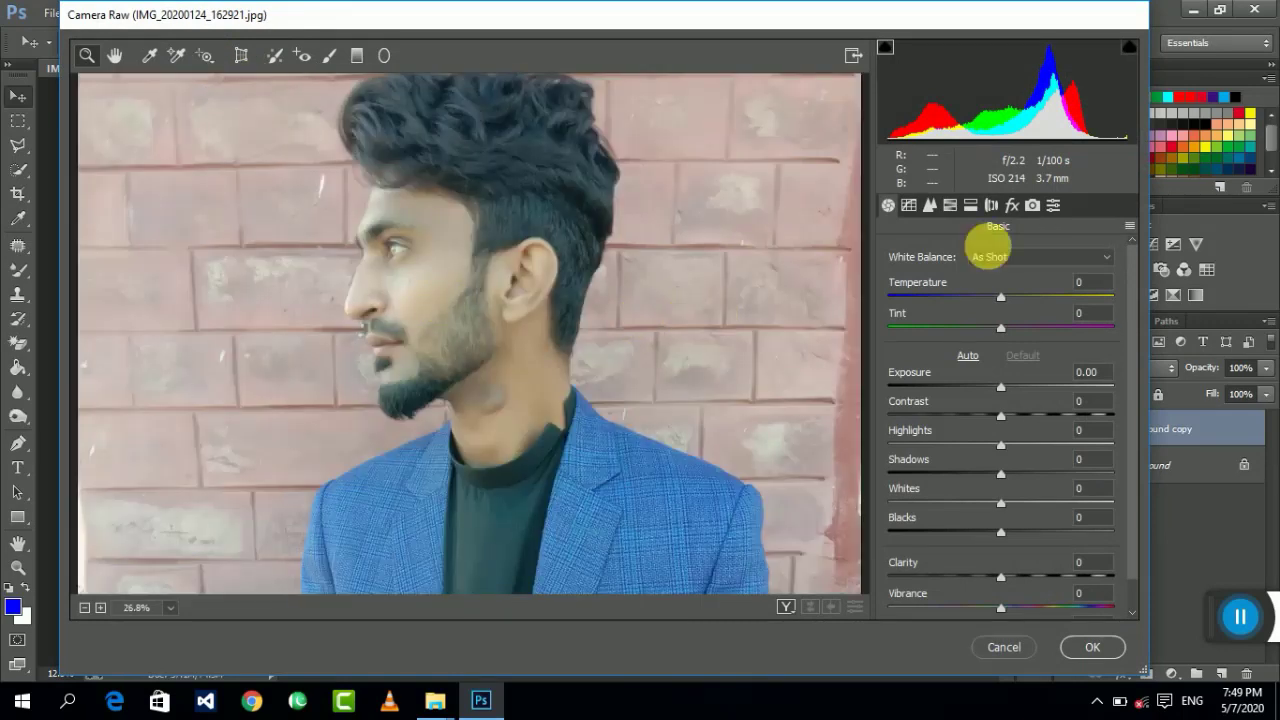
{"action": "left_click_drag", "start_coordinate": [550, 25], "coordinate": [541, 25]}
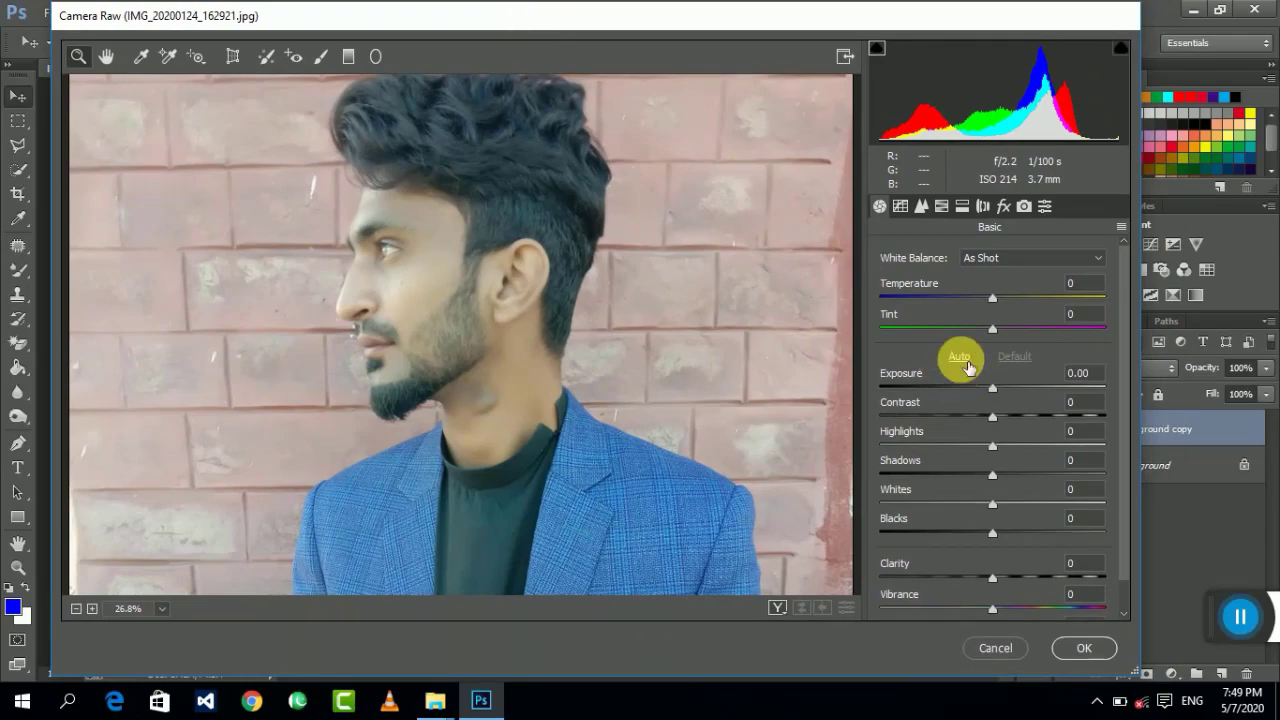
{"action": "left_click", "coordinate": [966, 366]}
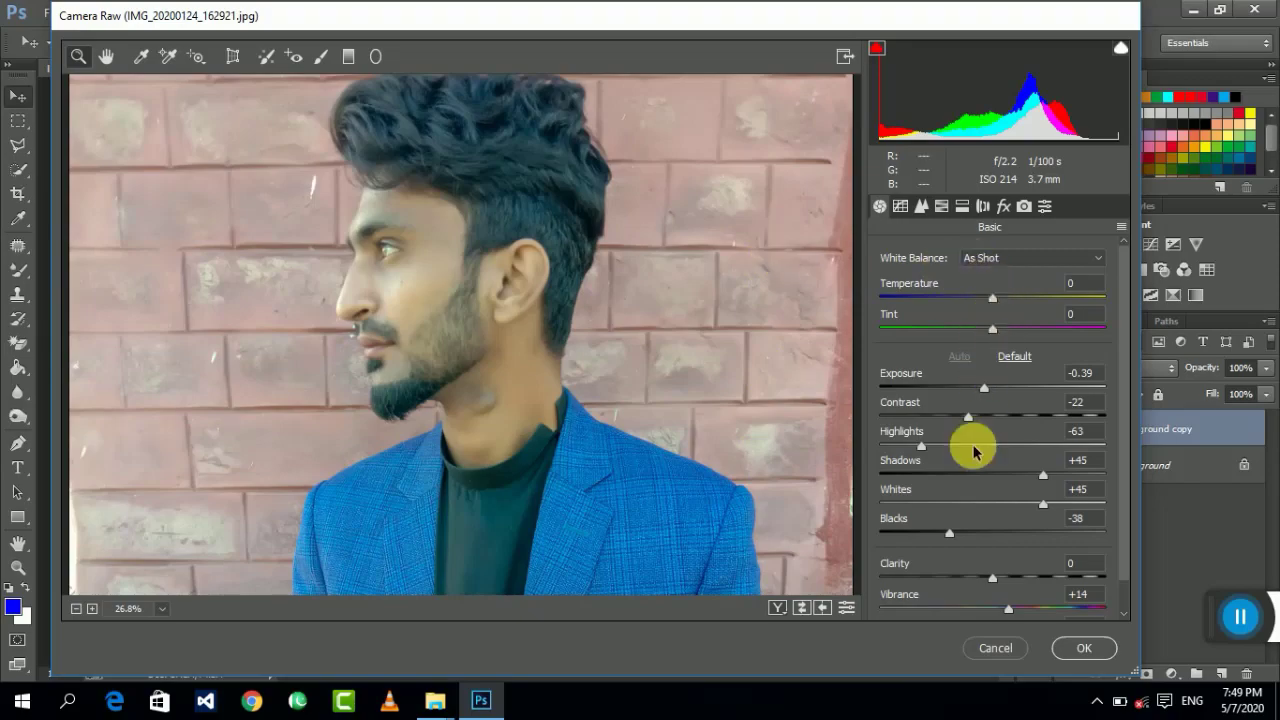
{"action": "left_click_drag", "start_coordinate": [928, 458], "coordinate": [844, 450]}
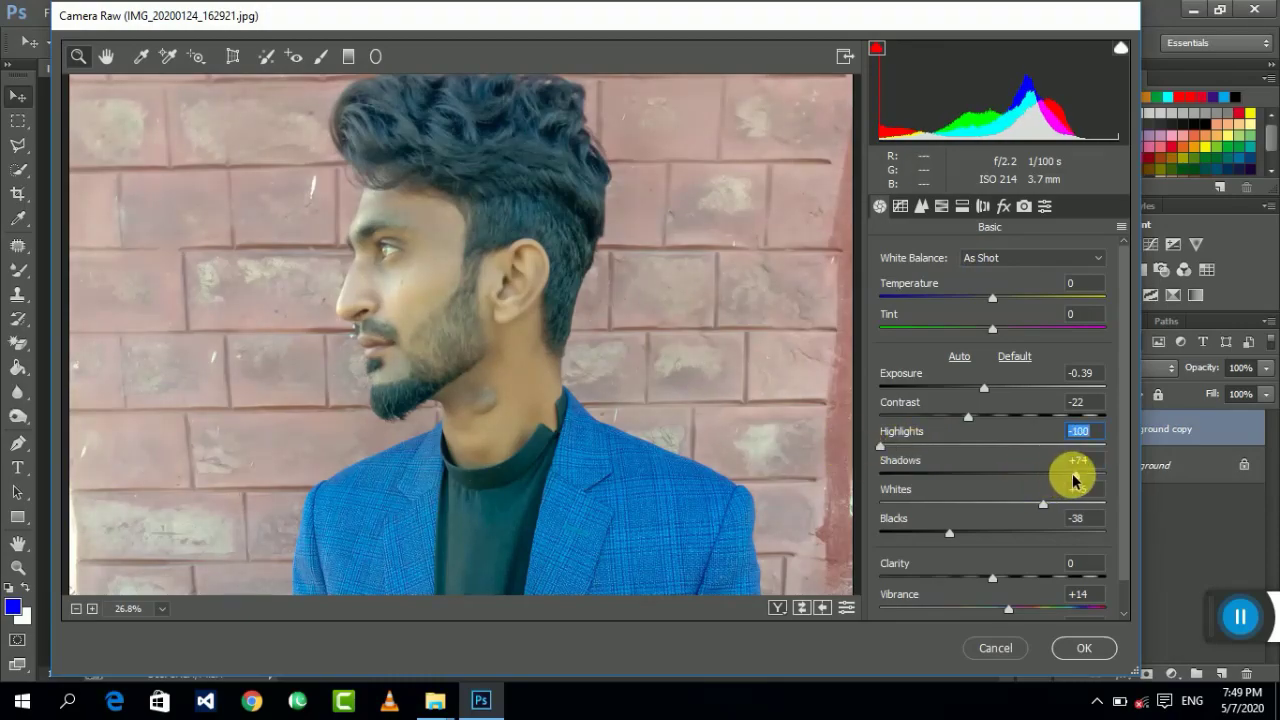
{"action": "left_click_drag", "start_coordinate": [1076, 476], "coordinate": [976, 476]}
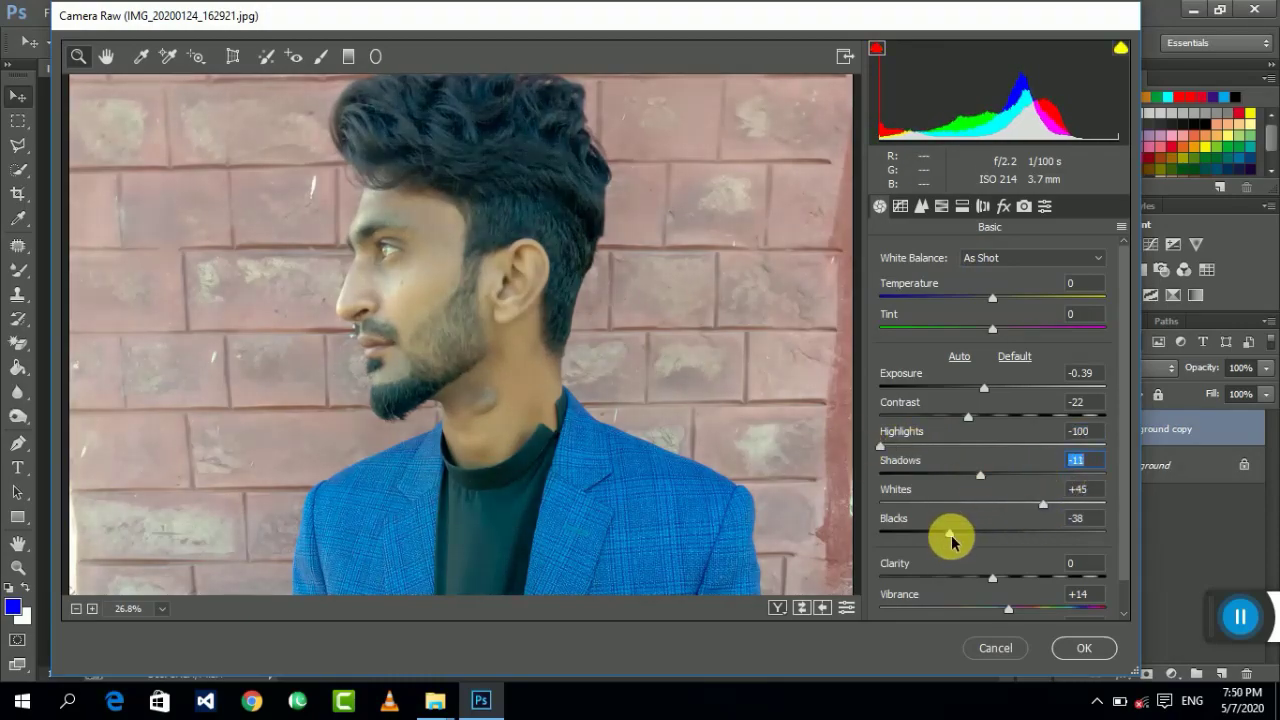
{"action": "left_click_drag", "start_coordinate": [950, 538], "coordinate": [915, 538]}
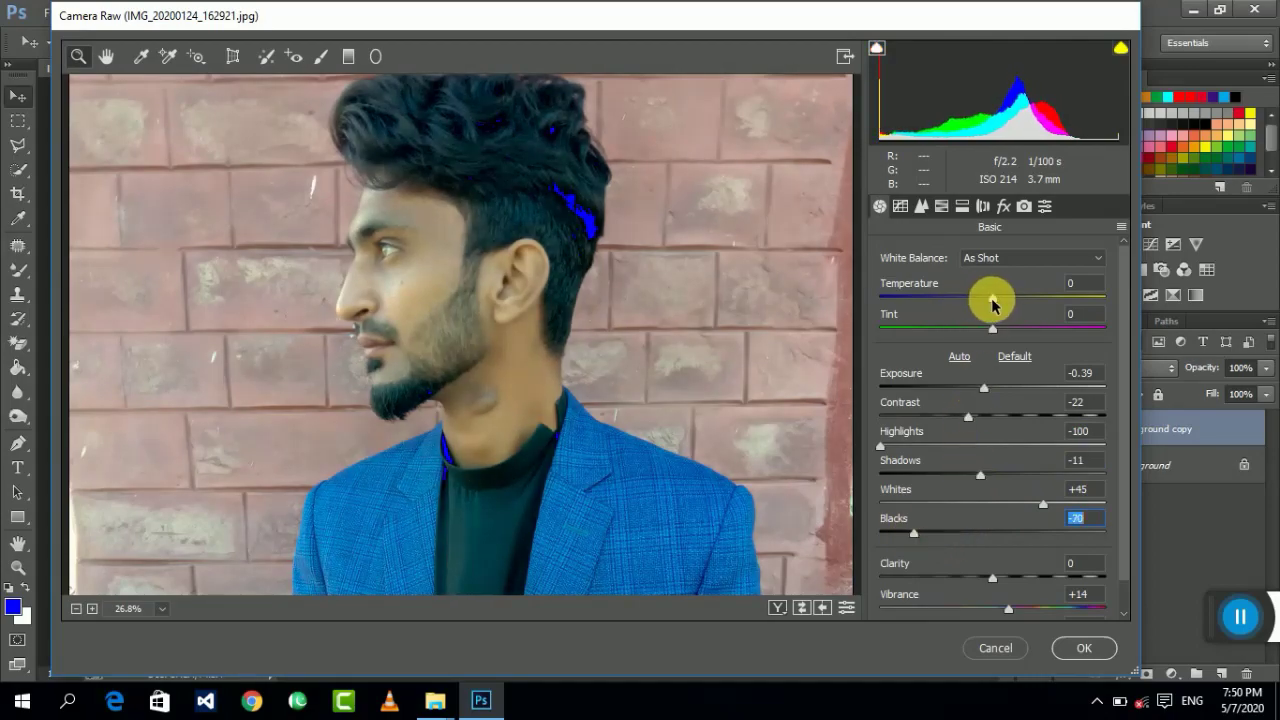
Cool the temperature, add Clarity +24 and vibrance, lower Exposure to -0.85, and apply.
{"action": "mouse_move", "coordinate": [993, 304]}
{"action": "left_mouse_down"}
{"action": "mouse_move", "coordinate": [978, 302]}
{"action": "mouse_move", "coordinate": [990, 305]}
{"action": "left_mouse_up"}
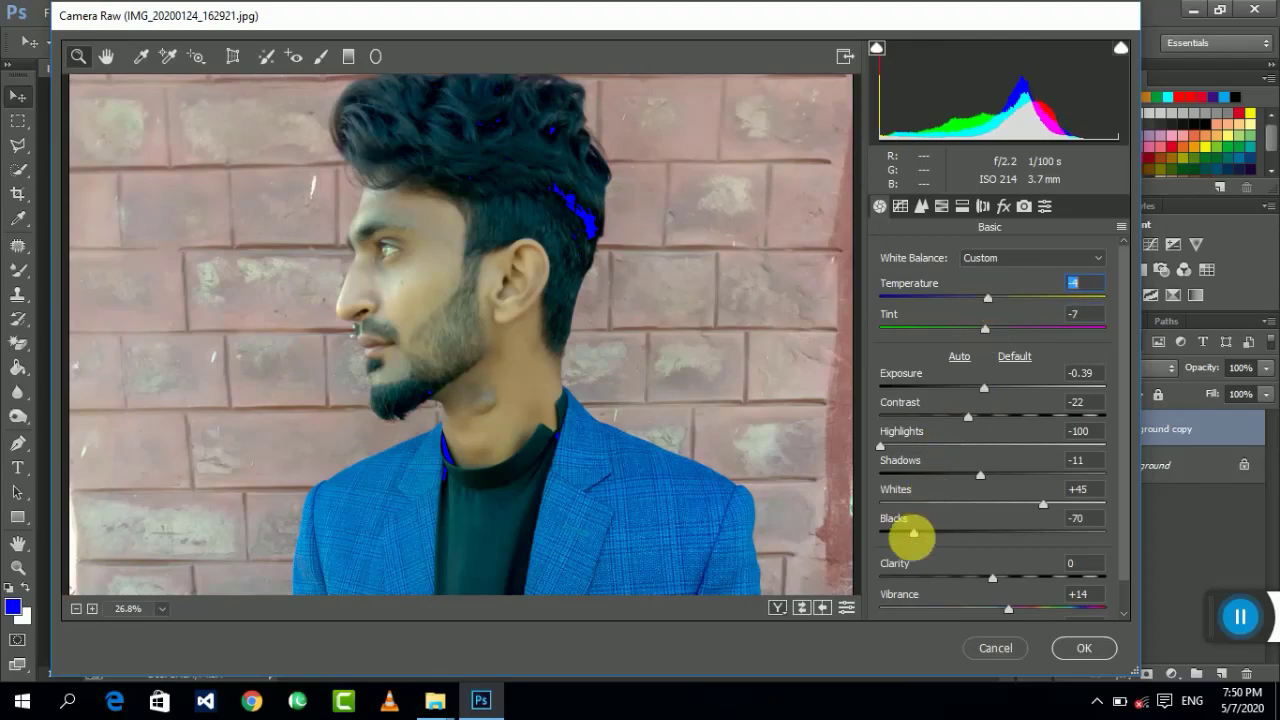
{"action": "scroll", "coordinate": [925, 535], "scroll_direction": "down", "scroll_amount": 1}
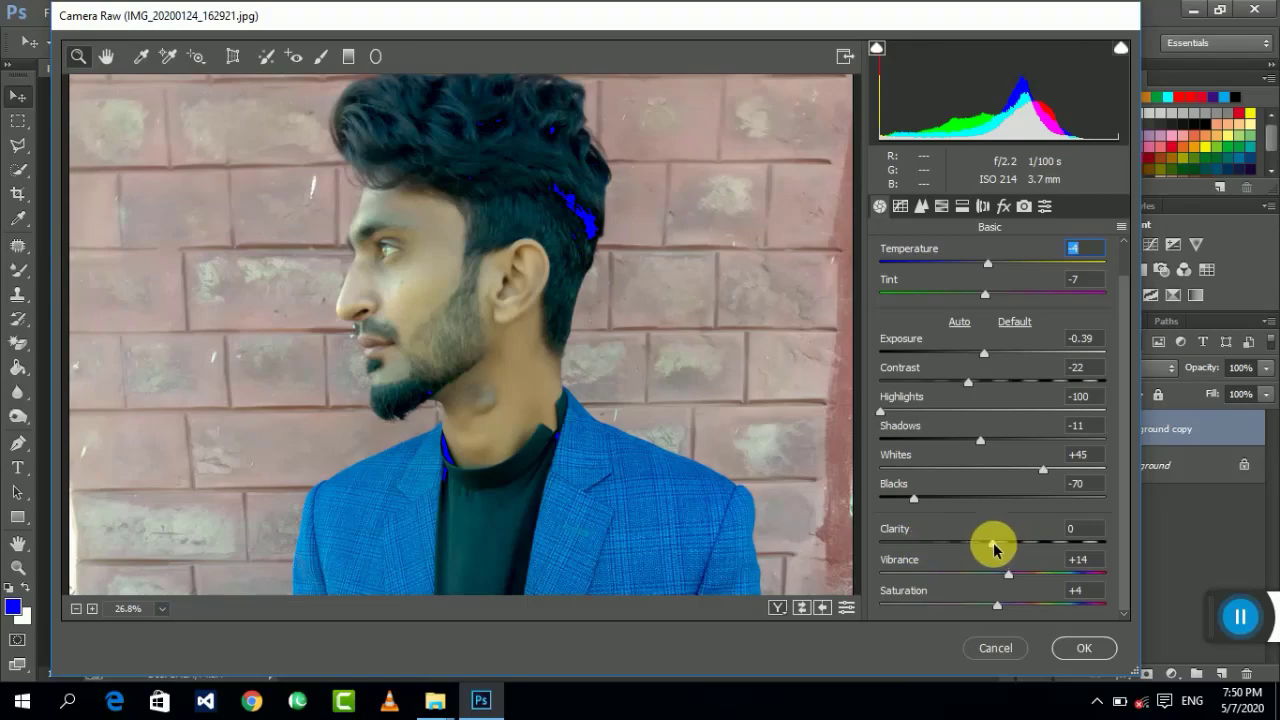
{"action": "left_click_drag", "start_coordinate": [995, 546], "coordinate": [1007, 548]}
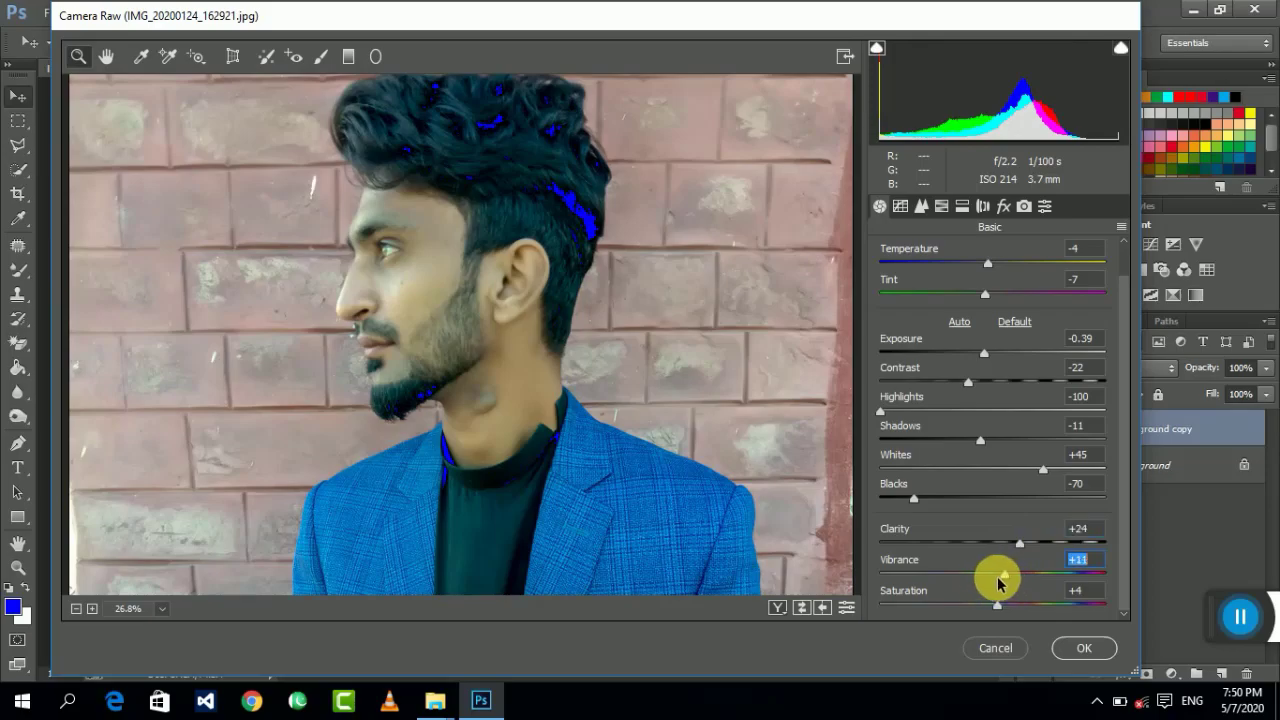
{"action": "mouse_move", "coordinate": [998, 583]}
{"action": "left_mouse_down"}
{"action": "mouse_move", "coordinate": [1027, 583]}
{"action": "mouse_move", "coordinate": [1016, 579]}
{"action": "mouse_move", "coordinate": [1004, 612]}
{"action": "mouse_move", "coordinate": [1027, 612]}
{"action": "left_mouse_up"}
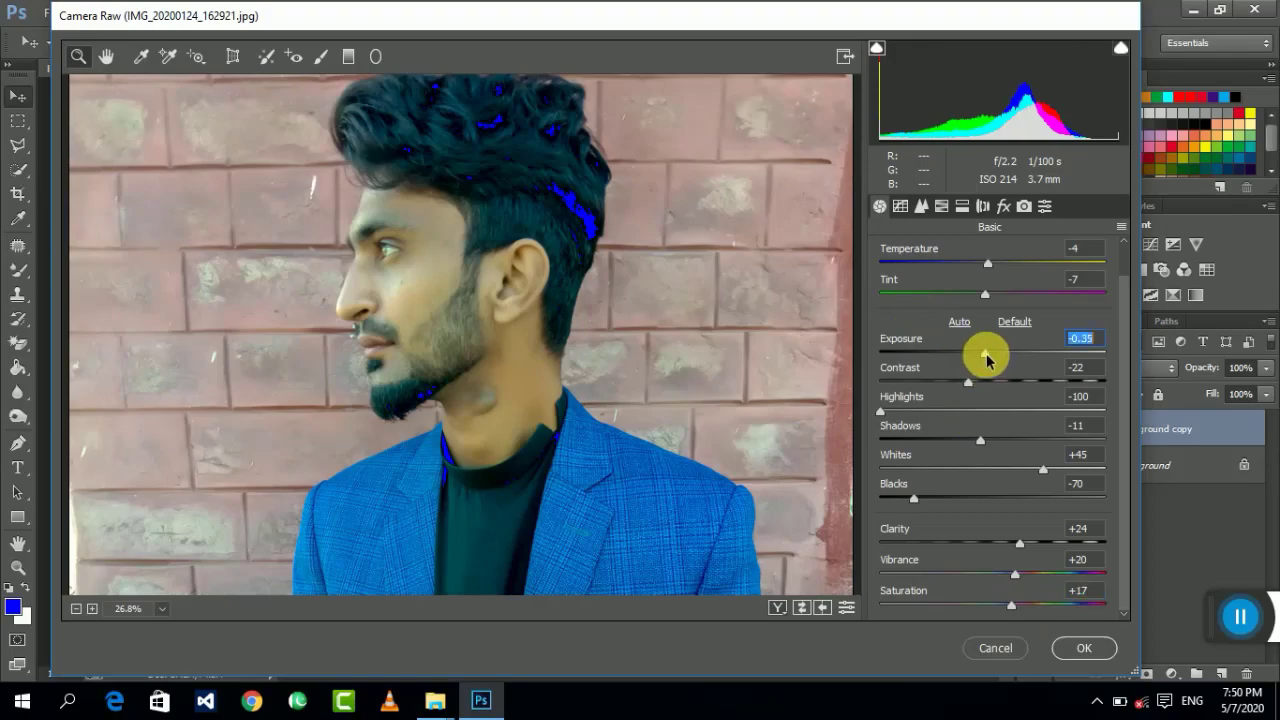
{"action": "left_click_drag", "start_coordinate": [985, 355], "coordinate": [973, 357]}
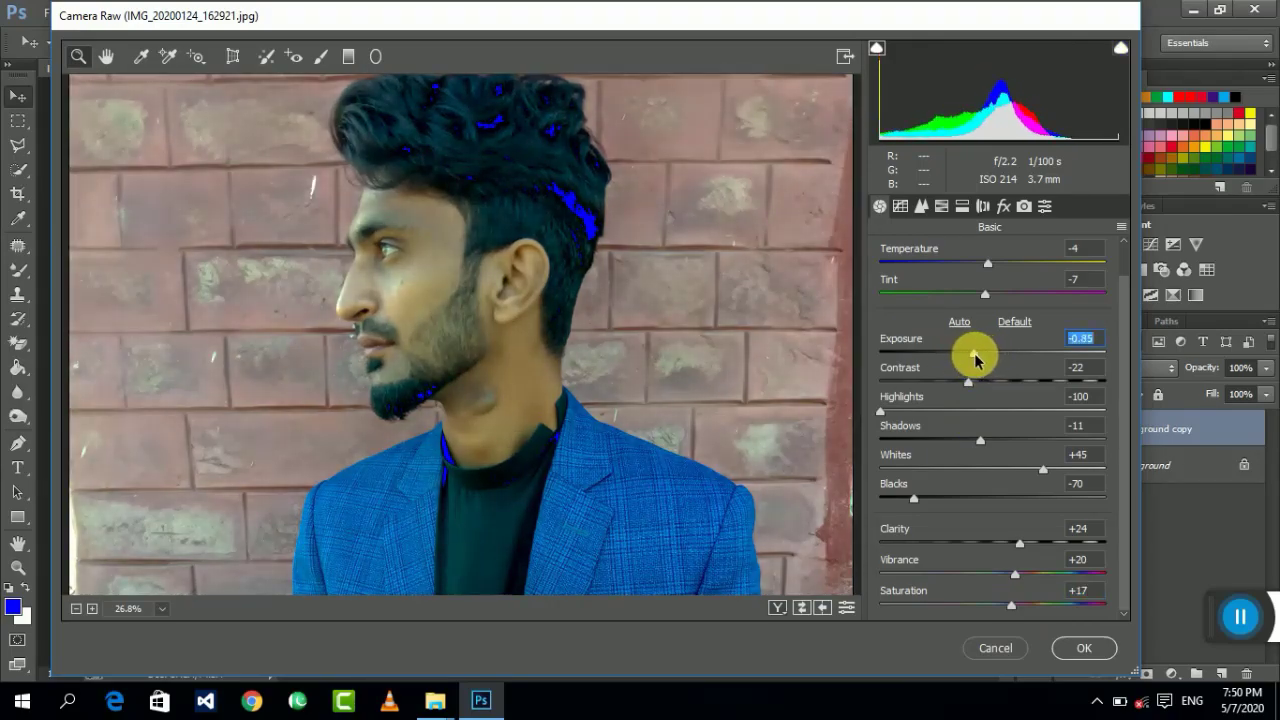
{"action": "left_click", "coordinate": [1090, 650]}
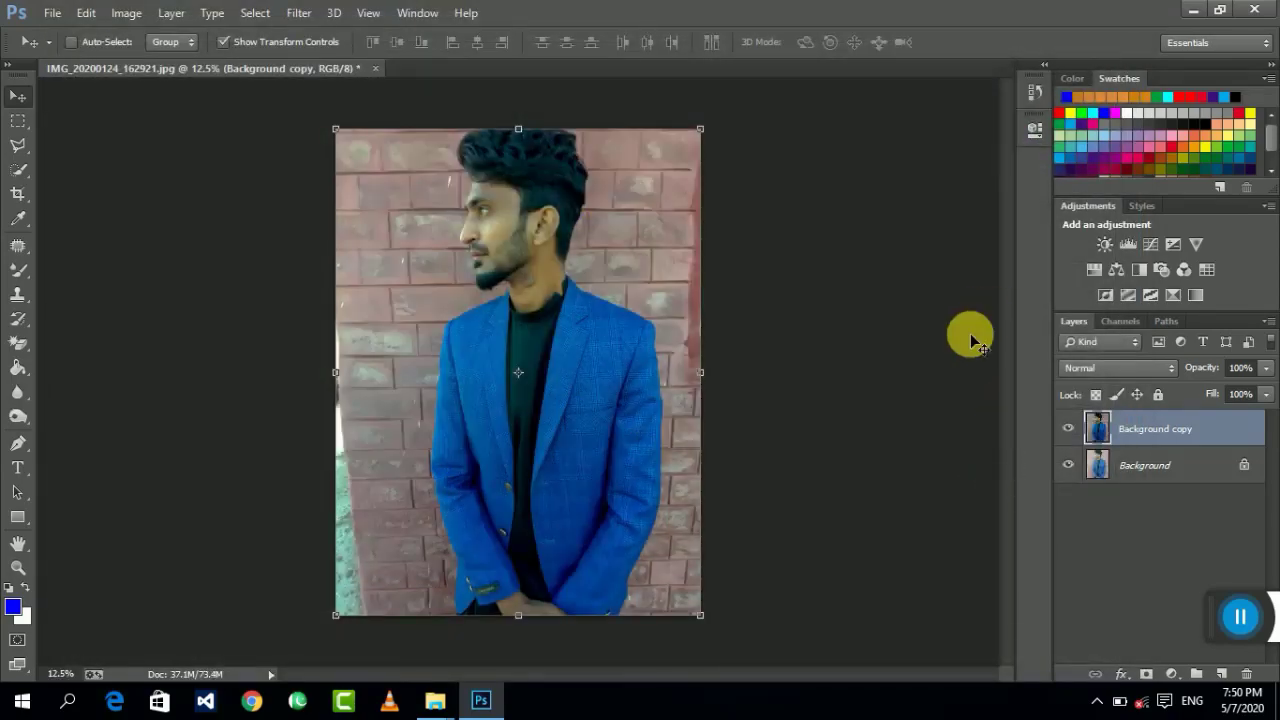
Toggle the Background copy's visibility to compare, then zoom in on the man's face.
{"action": "left_click", "coordinate": [1068, 429]}
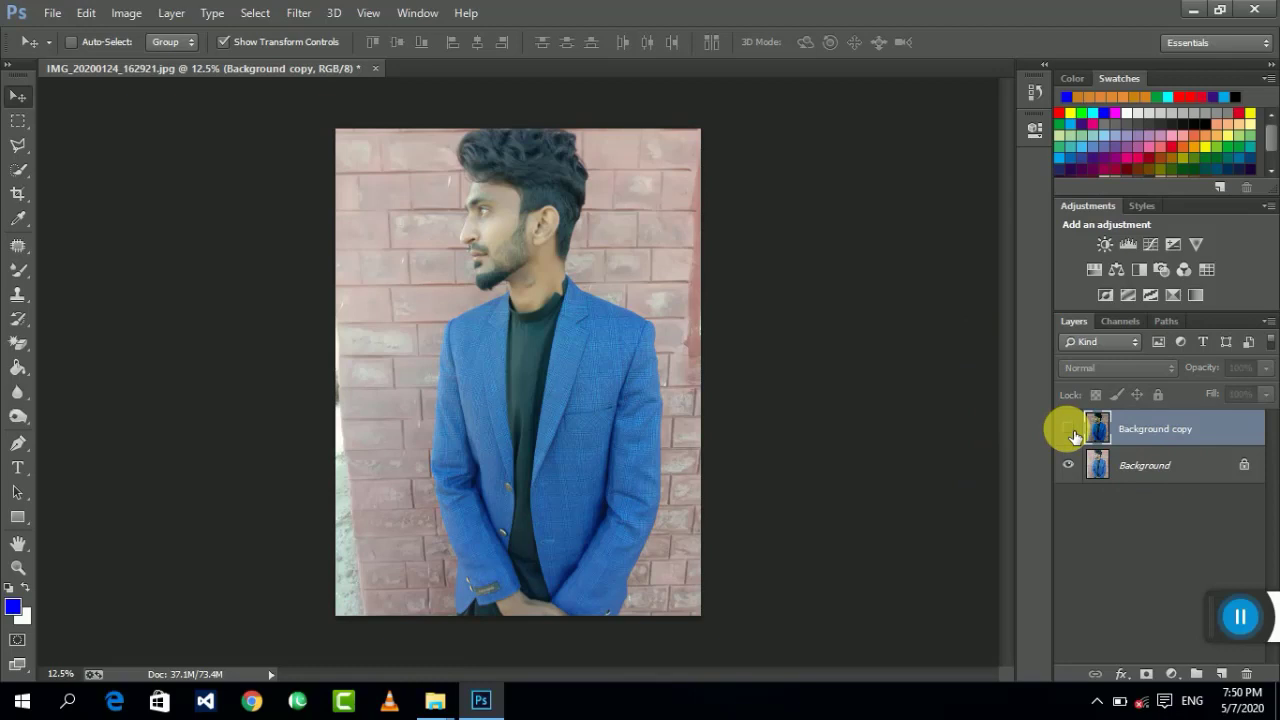
{"action": "left_click", "coordinate": [1069, 430]}
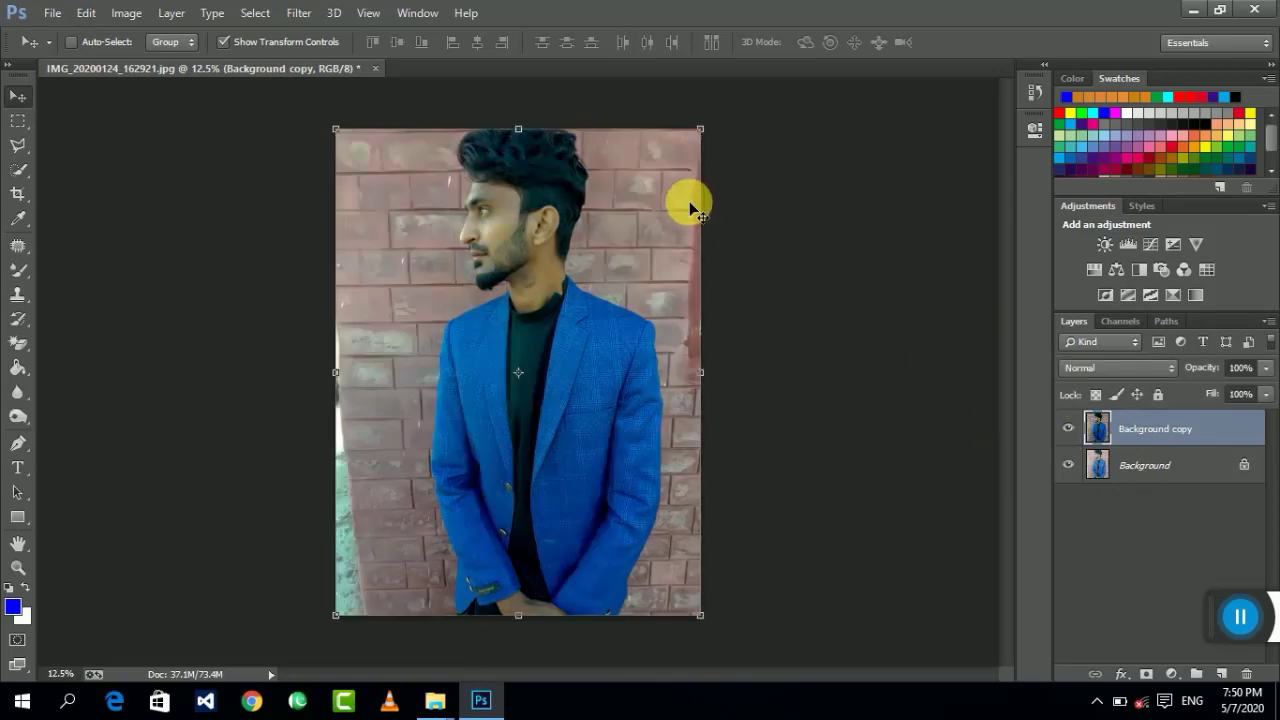
{"action": "key", "text": "ctrl+plus"}
{"action": "key", "text": "ctrl+plus"}
{"action": "key", "text": "ctrl+plus"}
{"action": "left_click_drag", "start_coordinate": [498, 229], "coordinate": [547, 554]}
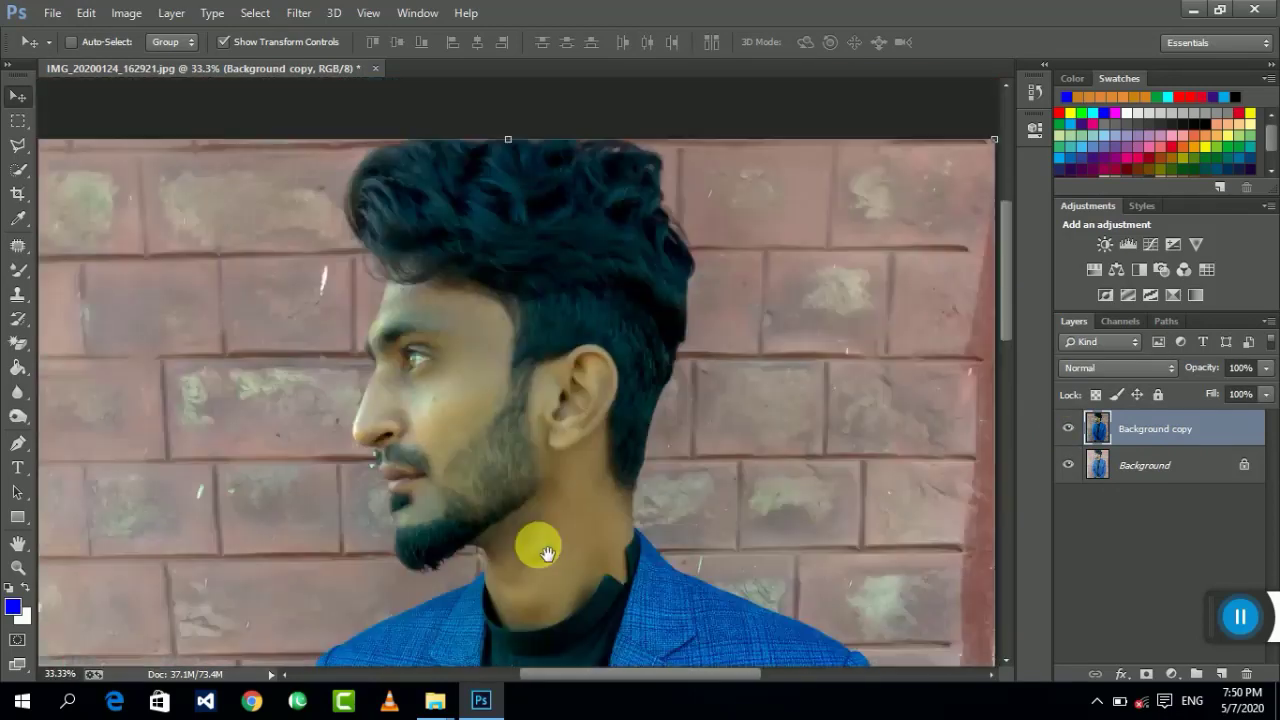
{"action": "key", "text": "ctrl+plus"}
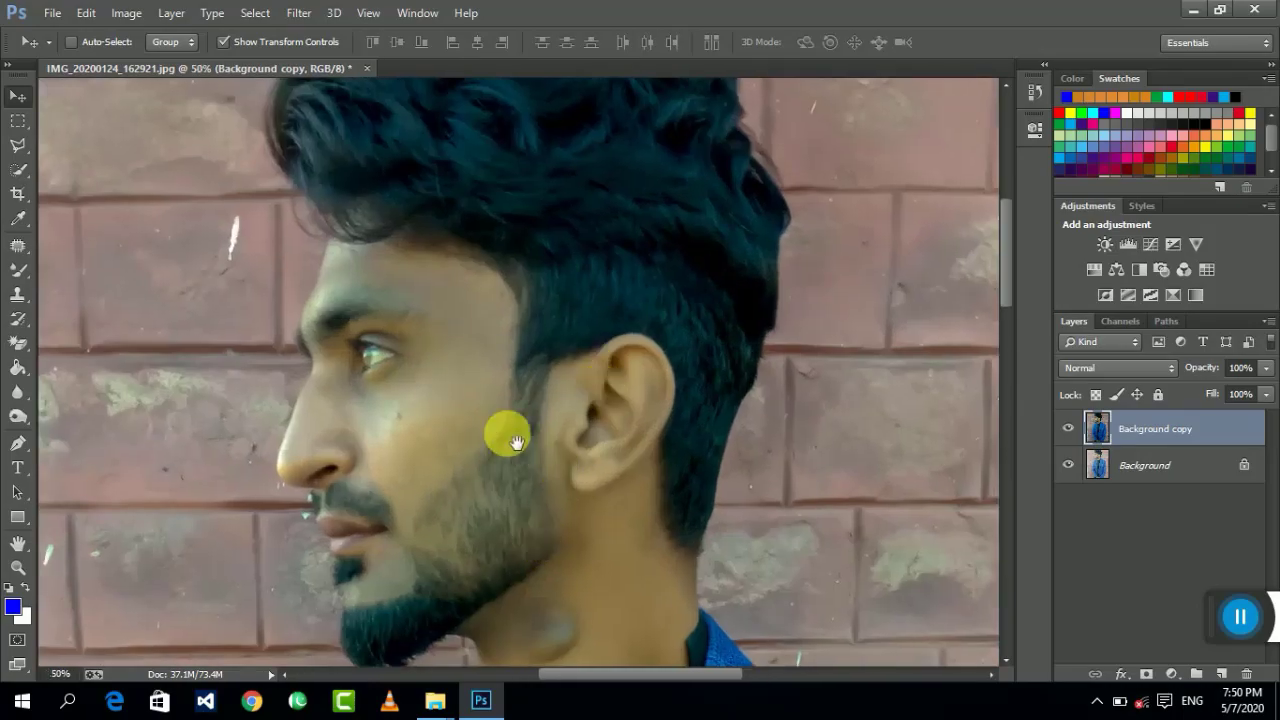
{"action": "left_click_drag", "start_coordinate": [503, 434], "coordinate": [520, 370]}
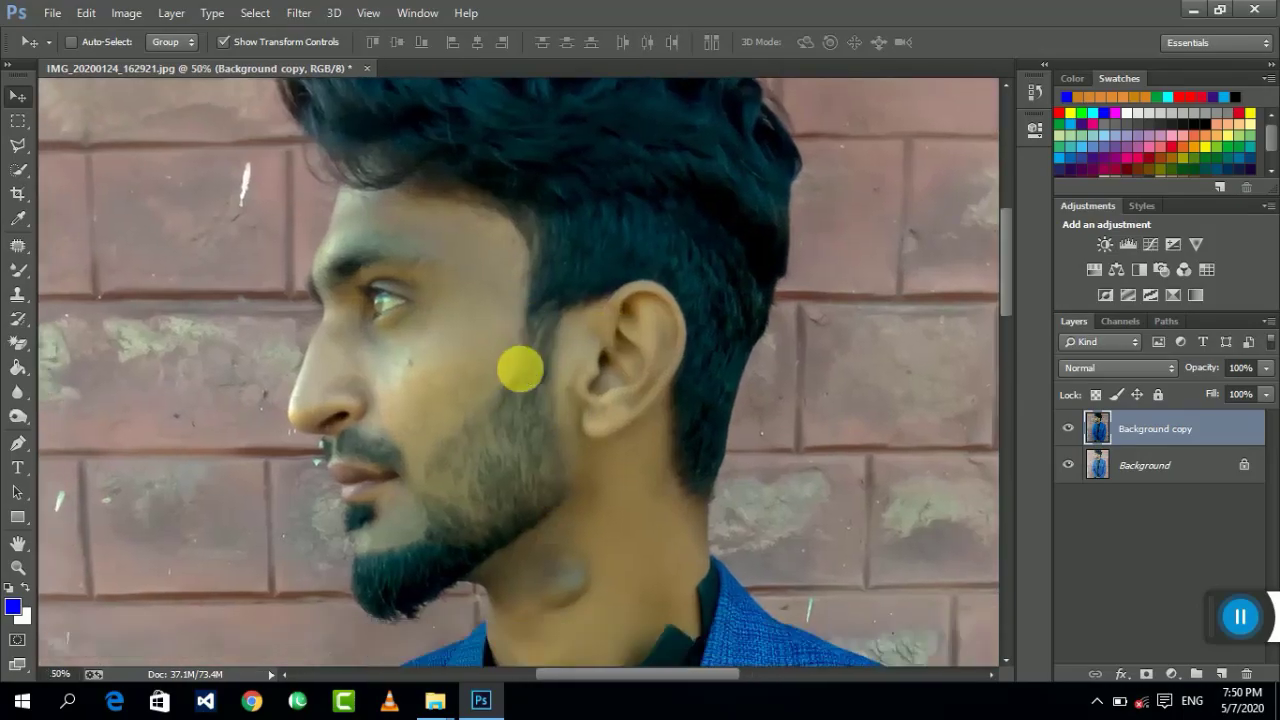
Smooth the cheek skin with a 111 px Mixer Brush.
{"action": "left_click", "coordinate": [22, 268]}
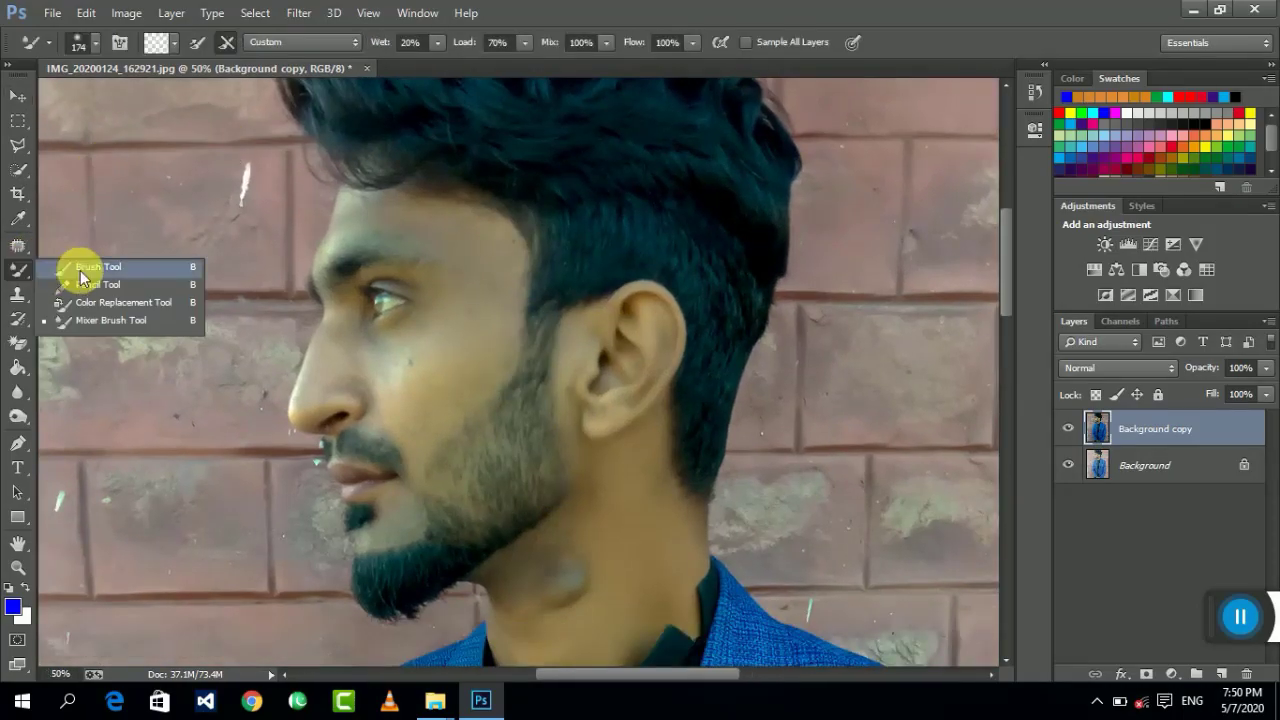
{"action": "left_click", "coordinate": [123, 320]}
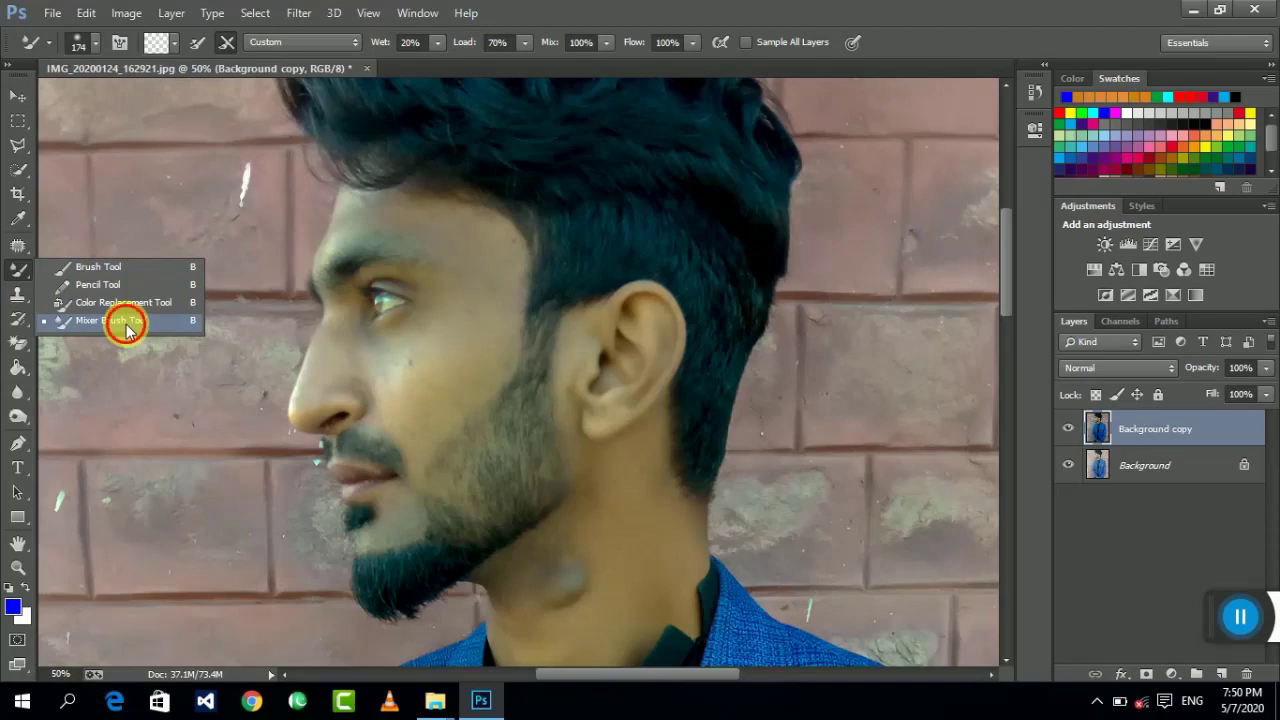
{"action": "left_click", "coordinate": [95, 42]}
{"action": "left_click_drag", "start_coordinate": [166, 101], "coordinate": [160, 101]}
{"action": "left_click", "coordinate": [485, 240]}
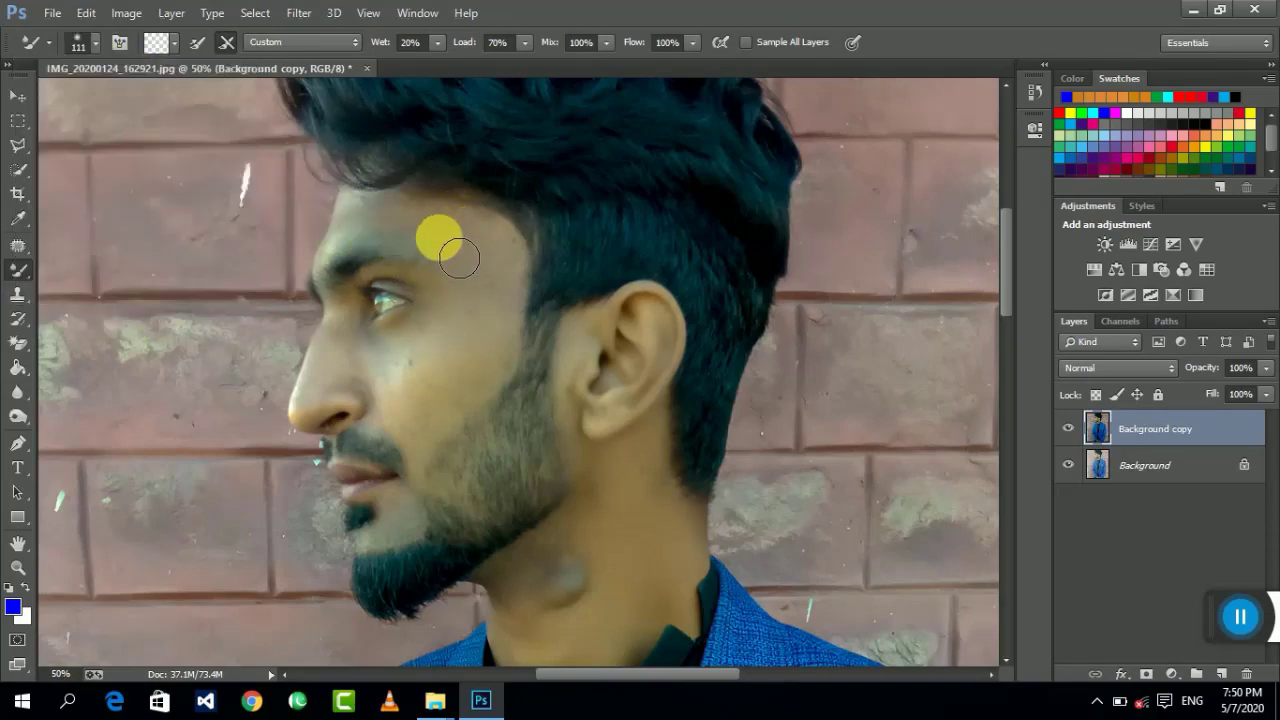
{"action": "mouse_move", "coordinate": [475, 345]}
{"action": "left_mouse_down"}
{"action": "mouse_move", "coordinate": [502, 383]}
{"action": "mouse_move", "coordinate": [376, 366]}
{"action": "mouse_move", "coordinate": [449, 311]}
{"action": "mouse_move", "coordinate": [405, 235]}
{"action": "mouse_move", "coordinate": [372, 220]}
{"action": "mouse_move", "coordinate": [521, 302]}
{"action": "mouse_move", "coordinate": [420, 409]}
{"action": "mouse_move", "coordinate": [526, 446]}
{"action": "mouse_move", "coordinate": [623, 383]}
{"action": "mouse_move", "coordinate": [595, 400]}
{"action": "mouse_move", "coordinate": [646, 303]}
{"action": "mouse_move", "coordinate": [562, 487]}
{"action": "left_mouse_up"}
Clean the Mixer Brush and smooth the skin along the neck.
{"action": "scroll", "coordinate": [634, 331], "scroll_direction": "down", "scroll_amount": 3}
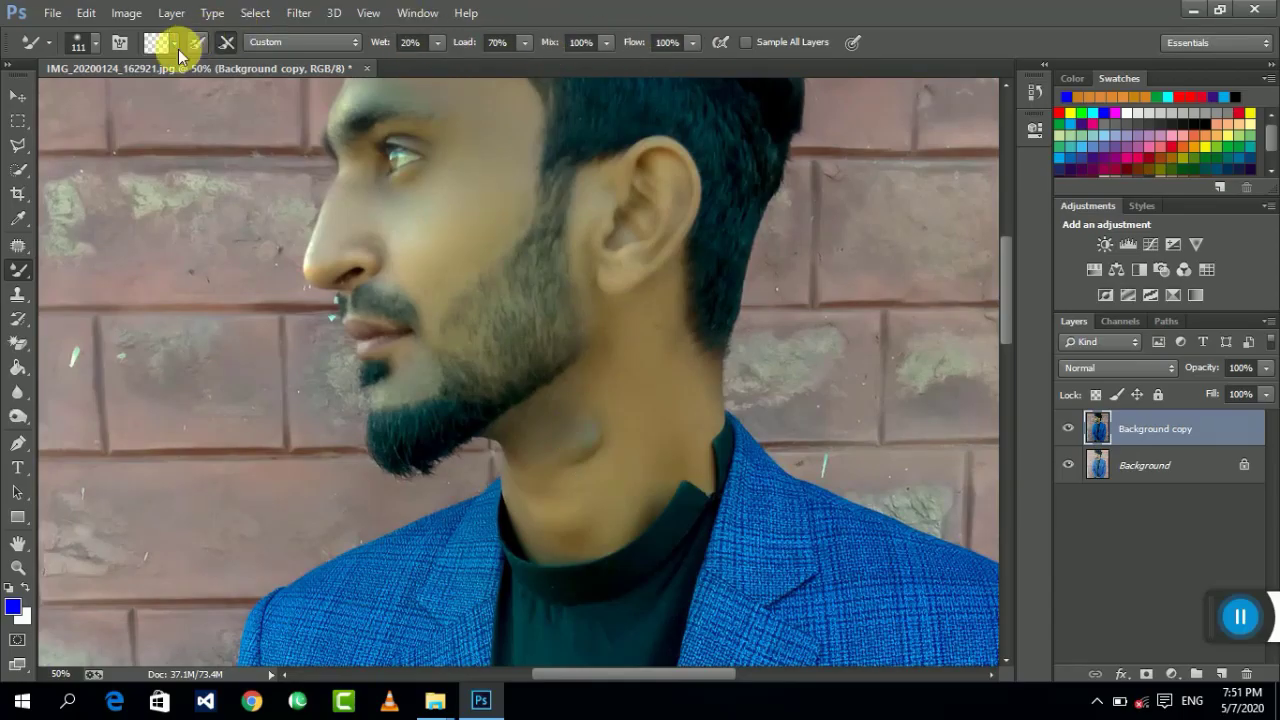
{"action": "left_click", "coordinate": [177, 44]}
{"action": "left_click", "coordinate": [200, 89]}
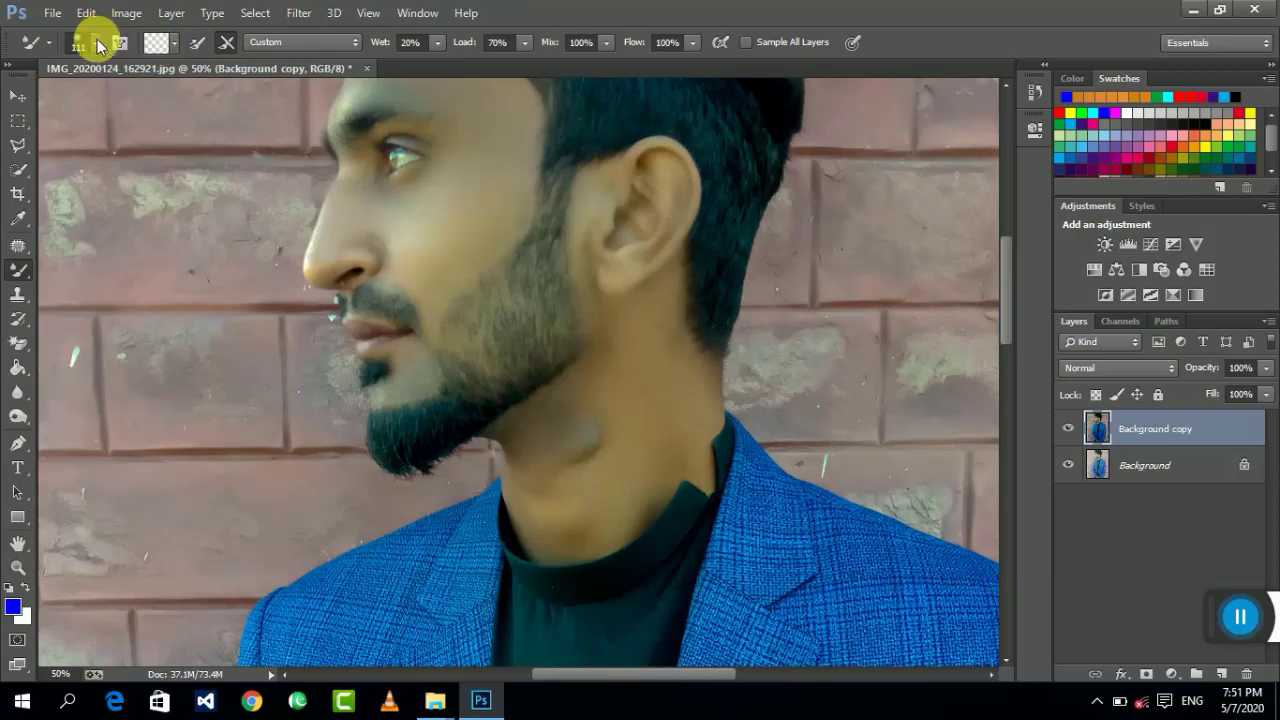
{"action": "left_click", "coordinate": [95, 42]}
{"action": "mouse_move", "coordinate": [657, 383]}
{"action": "left_mouse_down"}
{"action": "mouse_move", "coordinate": [604, 485]}
{"action": "mouse_move", "coordinate": [651, 457]}
{"action": "mouse_move", "coordinate": [586, 471]}
{"action": "mouse_move", "coordinate": [640, 429]}
{"action": "mouse_move", "coordinate": [620, 457]}
{"action": "mouse_move", "coordinate": [674, 383]}
{"action": "mouse_move", "coordinate": [566, 451]}
{"action": "mouse_move", "coordinate": [683, 421]}
{"action": "mouse_move", "coordinate": [668, 373]}
{"action": "mouse_move", "coordinate": [602, 525]}
{"action": "mouse_move", "coordinate": [568, 431]}
{"action": "mouse_move", "coordinate": [600, 375]}
{"action": "mouse_move", "coordinate": [529, 491]}
{"action": "mouse_move", "coordinate": [543, 434]}
{"action": "mouse_move", "coordinate": [600, 400]}
{"action": "mouse_move", "coordinate": [548, 394]}
{"action": "mouse_move", "coordinate": [457, 457]}
{"action": "mouse_move", "coordinate": [462, 478]}
{"action": "mouse_move", "coordinate": [524, 340]}
{"action": "mouse_move", "coordinate": [534, 271]}
{"action": "mouse_move", "coordinate": [520, 246]}
{"action": "mouse_move", "coordinate": [581, 246]}
{"action": "mouse_move", "coordinate": [666, 311]}
{"action": "mouse_move", "coordinate": [551, 300]}
{"action": "mouse_move", "coordinate": [560, 343]}
{"action": "left_mouse_up"}
{"action": "scroll", "coordinate": [548, 394], "scroll_direction": "up", "scroll_amount": 1}
Darken the beard and cheek with an 85 px Burn tool brush.
{"action": "left_click", "coordinate": [16, 414]}
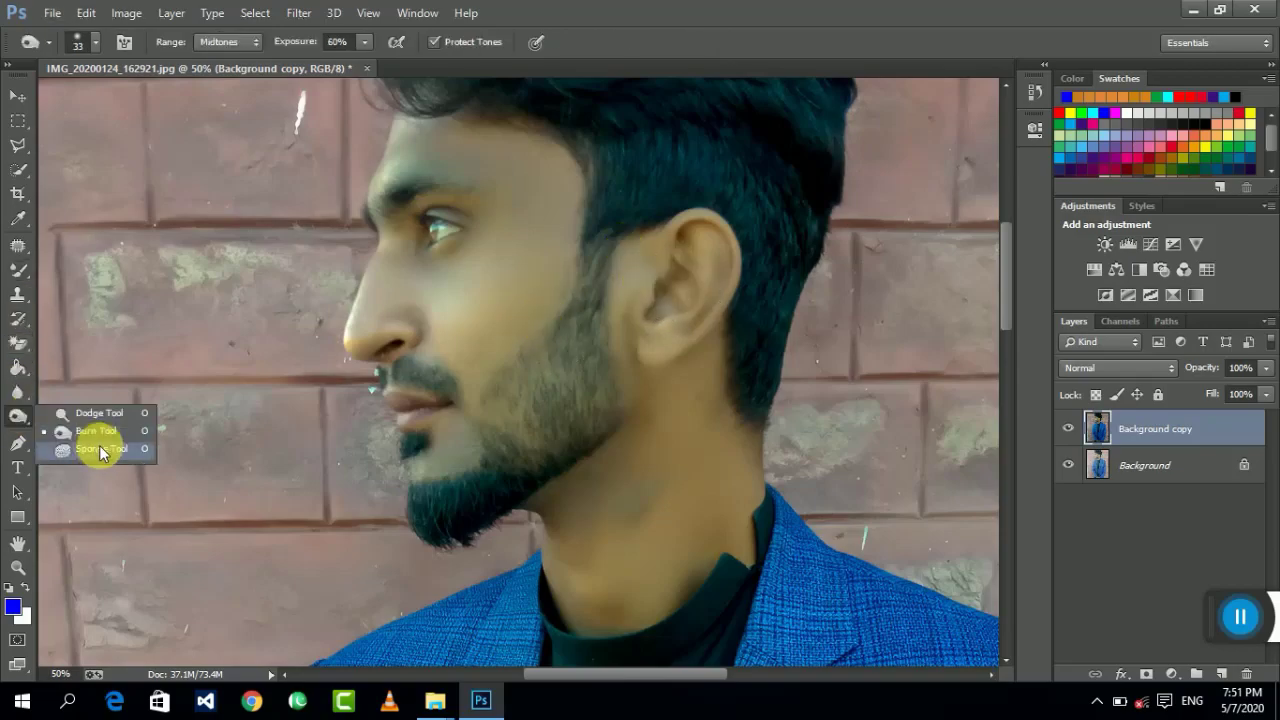
{"action": "left_click", "coordinate": [104, 426]}
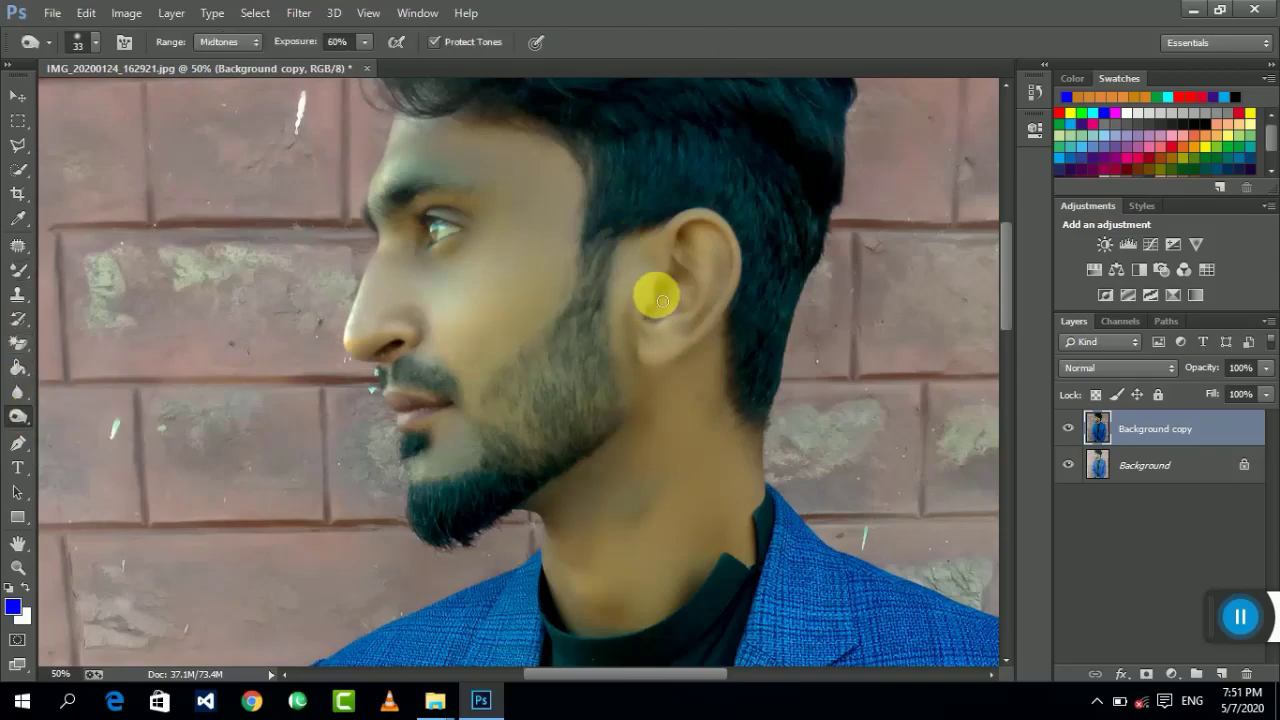
{"action": "left_click", "coordinate": [95, 42]}
{"action": "left_click_drag", "start_coordinate": [125, 102], "coordinate": [149, 102]}
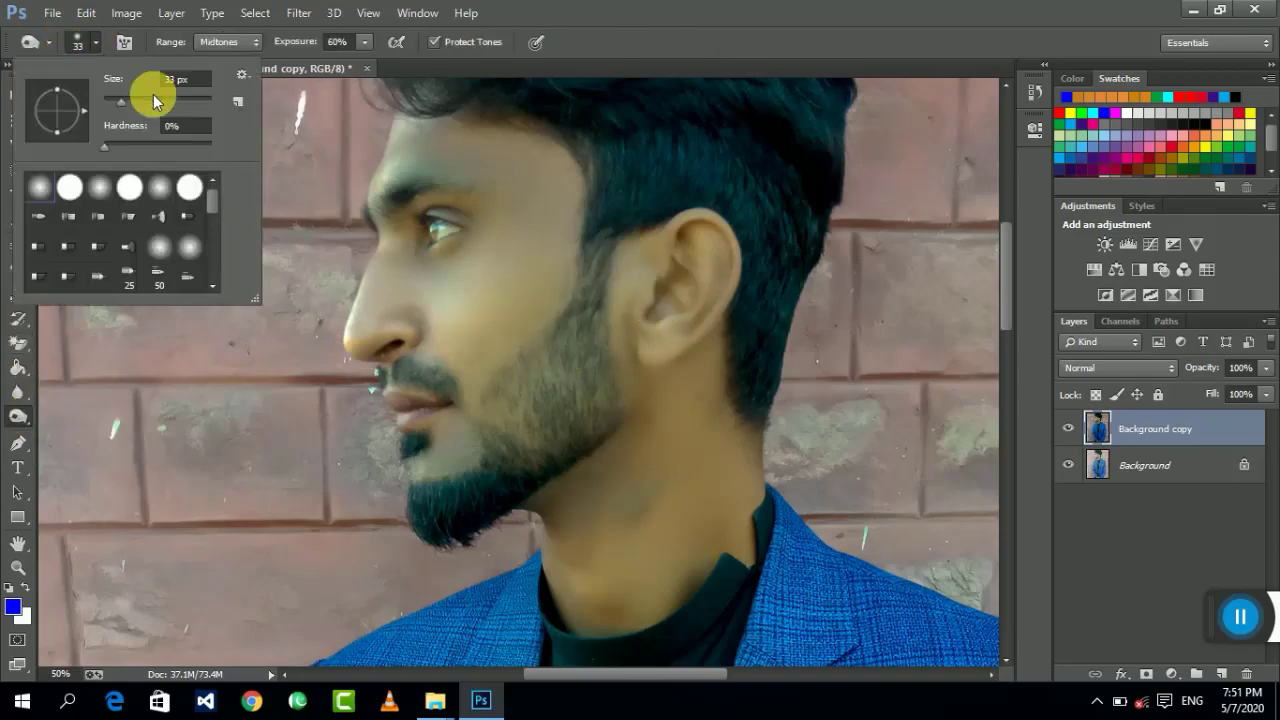
{"action": "left_click", "coordinate": [594, 268]}
{"action": "mouse_move", "coordinate": [550, 412]}
{"action": "left_mouse_down"}
{"action": "mouse_move", "coordinate": [560, 441]}
{"action": "mouse_move", "coordinate": [535, 396]}
{"action": "mouse_move", "coordinate": [419, 394]}
{"action": "mouse_move", "coordinate": [470, 385]}
{"action": "left_mouse_up"}
Shrink the Burn brush to 57 then 34 px and darken the eyebrow.
{"action": "key", "text": "ctrl+minus"}
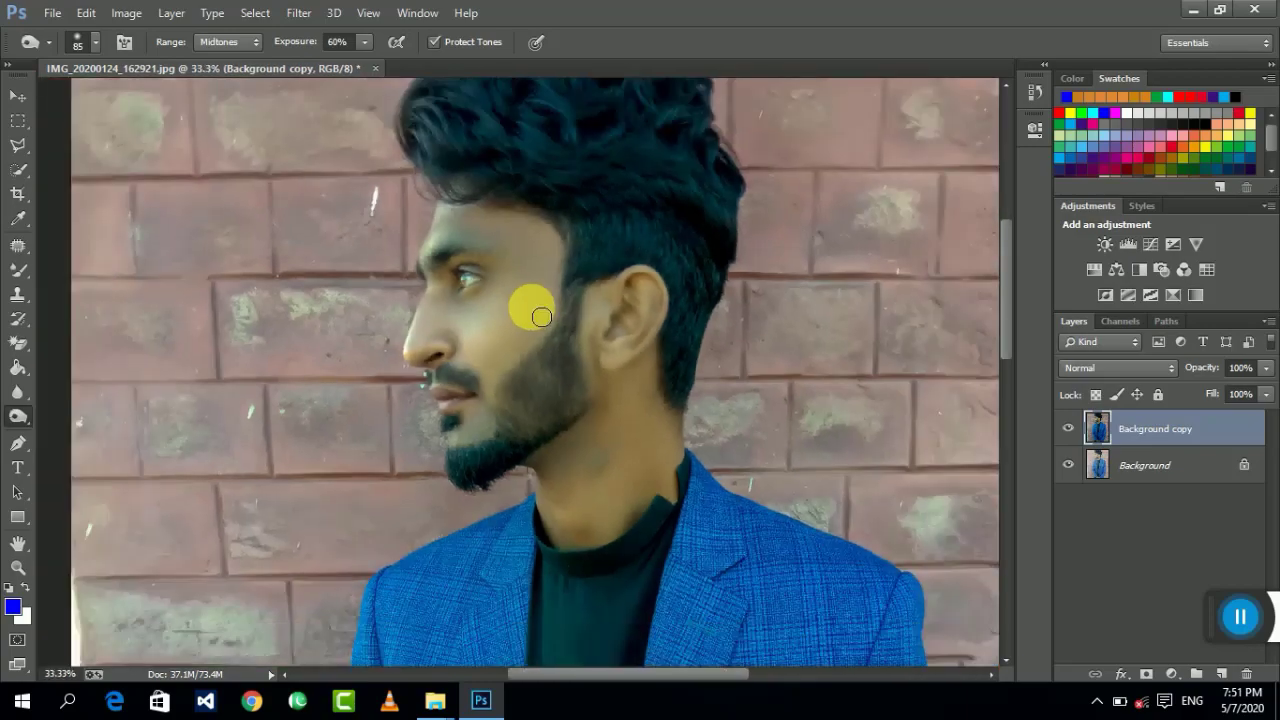
{"action": "left_click", "coordinate": [100, 45]}
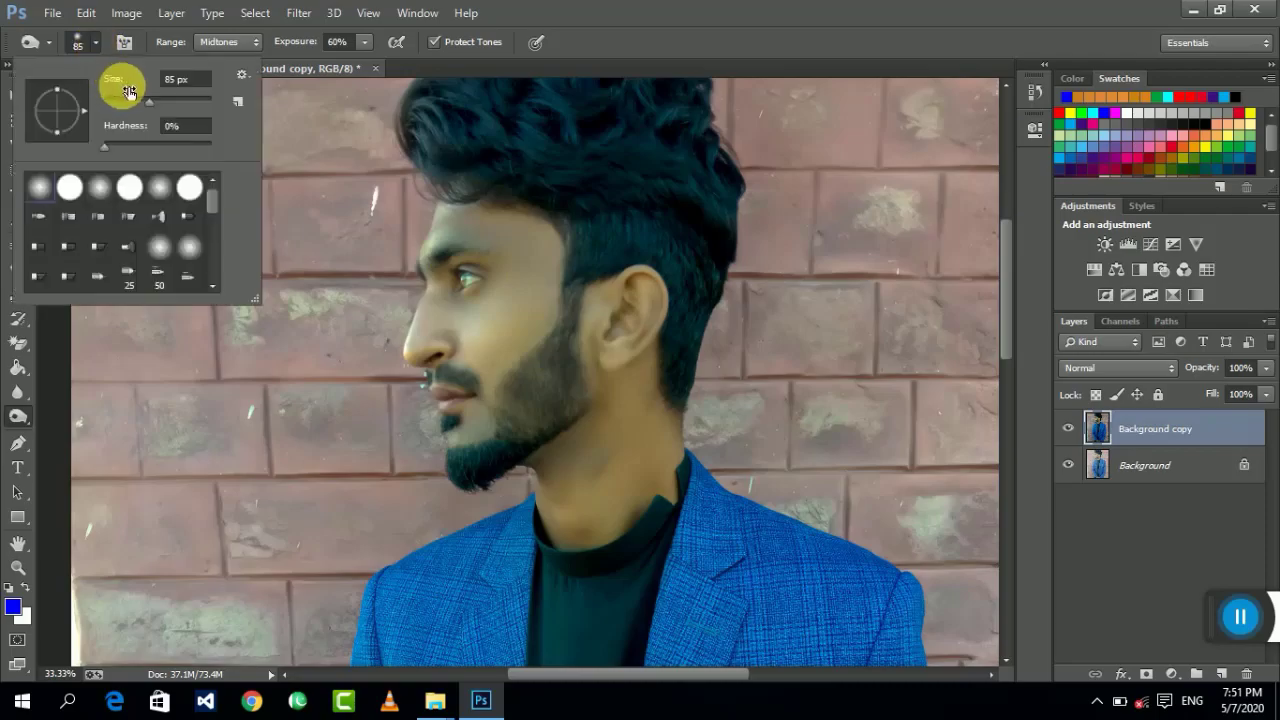
{"action": "left_click_drag", "start_coordinate": [122, 94], "coordinate": [134, 101]}
{"action": "key", "text": "ctrl+plus"}
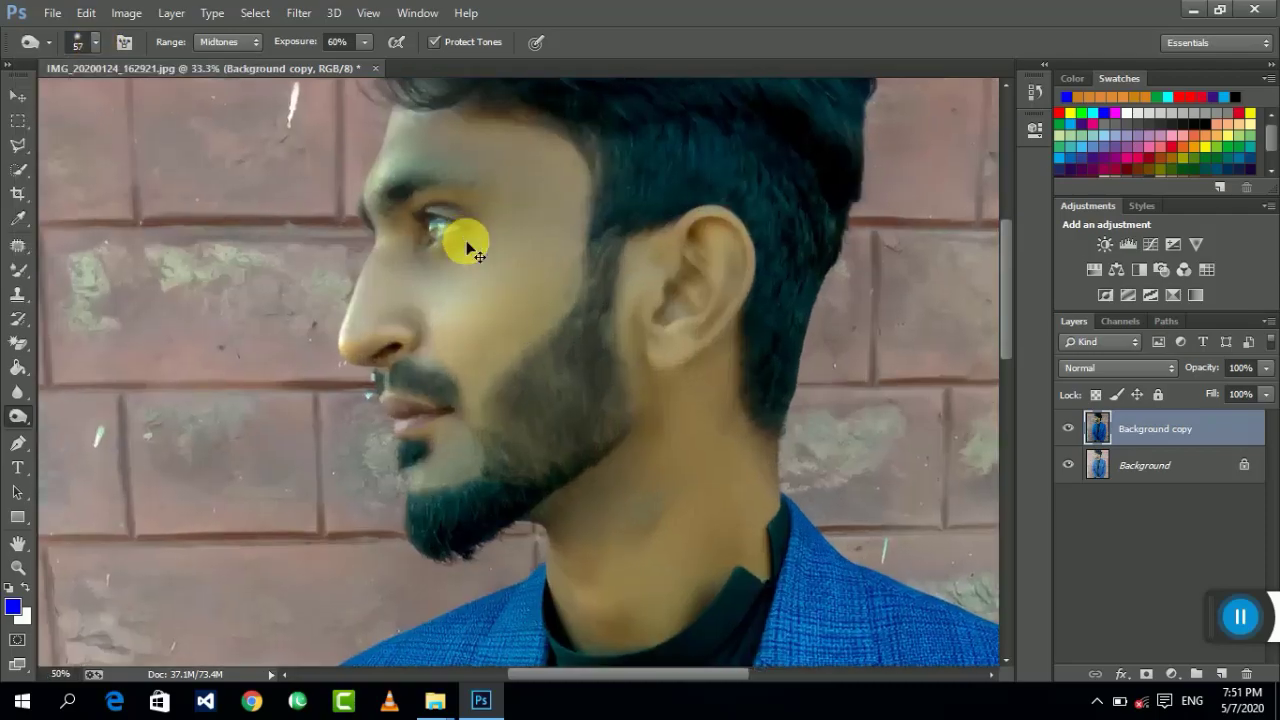
{"action": "key", "text": "ctrl+plus"}
{"action": "key", "text": "ctrl+plus"}
{"action": "scroll", "coordinate": [305, 358], "scroll_direction": "up", "scroll_amount": 2}
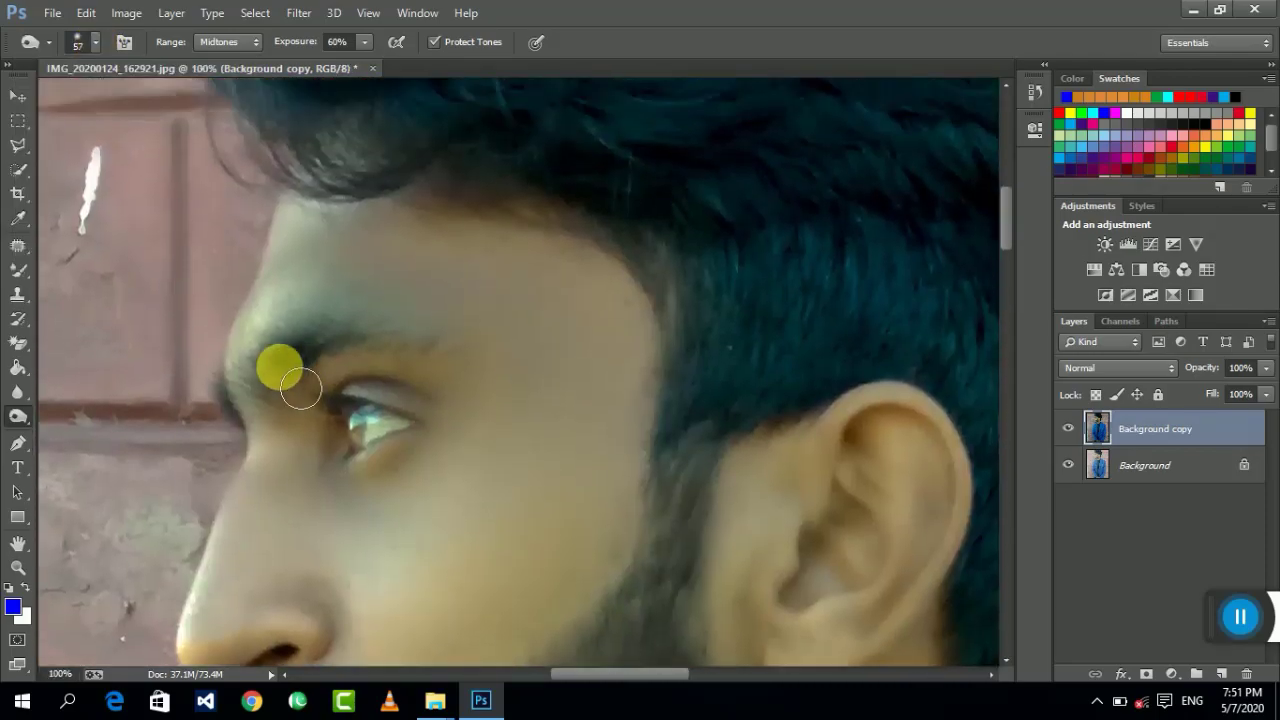
{"action": "left_click", "coordinate": [95, 40]}
{"action": "left_click_drag", "start_coordinate": [109, 103], "coordinate": [128, 98]}
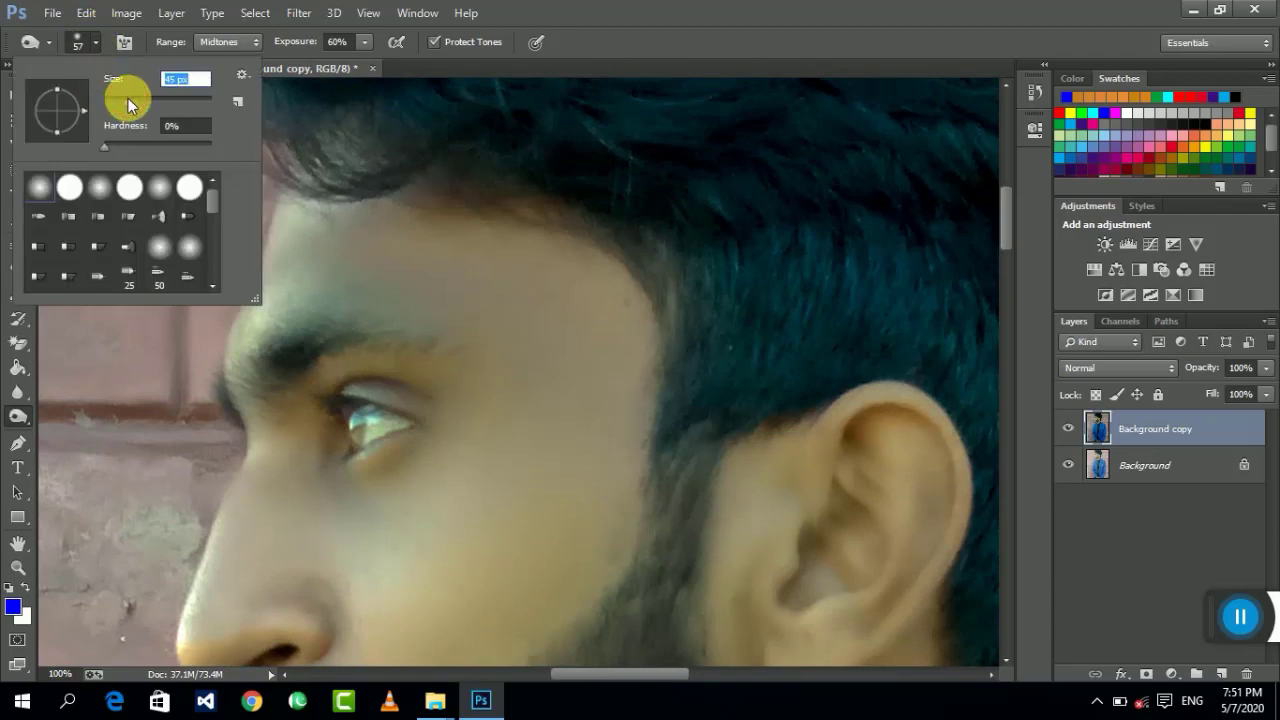
{"action": "left_click", "coordinate": [300, 356]}
{"action": "mouse_move", "coordinate": [369, 356]}
{"action": "left_mouse_down"}
{"action": "mouse_move", "coordinate": [395, 357]}
{"action": "mouse_move", "coordinate": [308, 349]}
{"action": "mouse_move", "coordinate": [449, 334]}
{"action": "mouse_move", "coordinate": [463, 314]}
{"action": "mouse_move", "coordinate": [357, 400]}
{"action": "mouse_move", "coordinate": [389, 439]}
{"action": "mouse_move", "coordinate": [518, 331]}
{"action": "mouse_move", "coordinate": [394, 451]}
{"action": "mouse_move", "coordinate": [366, 432]}
{"action": "mouse_move", "coordinate": [428, 356]}
{"action": "left_mouse_up"}
Show the retouched copy layer again and zoom out to view the whole photo.
{"action": "scroll", "coordinate": [416, 343], "scroll_direction": "down", "scroll_amount": 1}
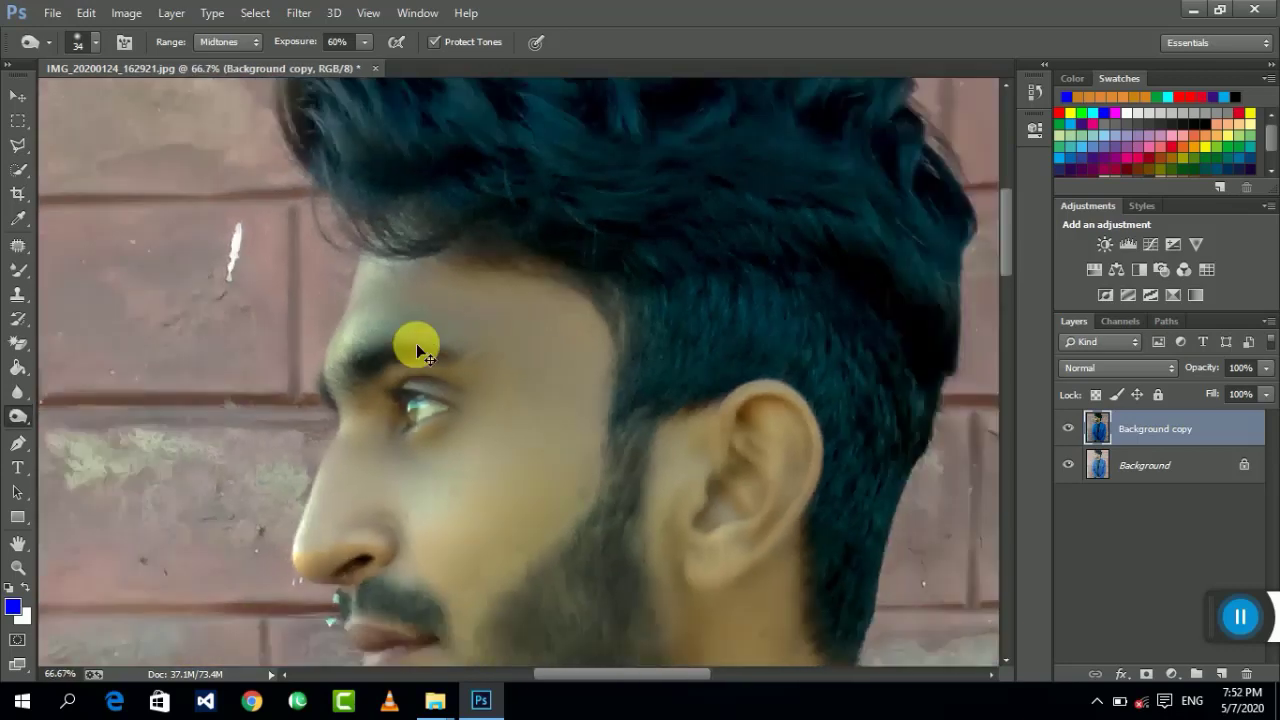
{"action": "scroll", "coordinate": [416, 343], "scroll_direction": "down", "scroll_amount": 1}
{"action": "scroll", "coordinate": [416, 343], "scroll_direction": "down", "scroll_amount": 1}
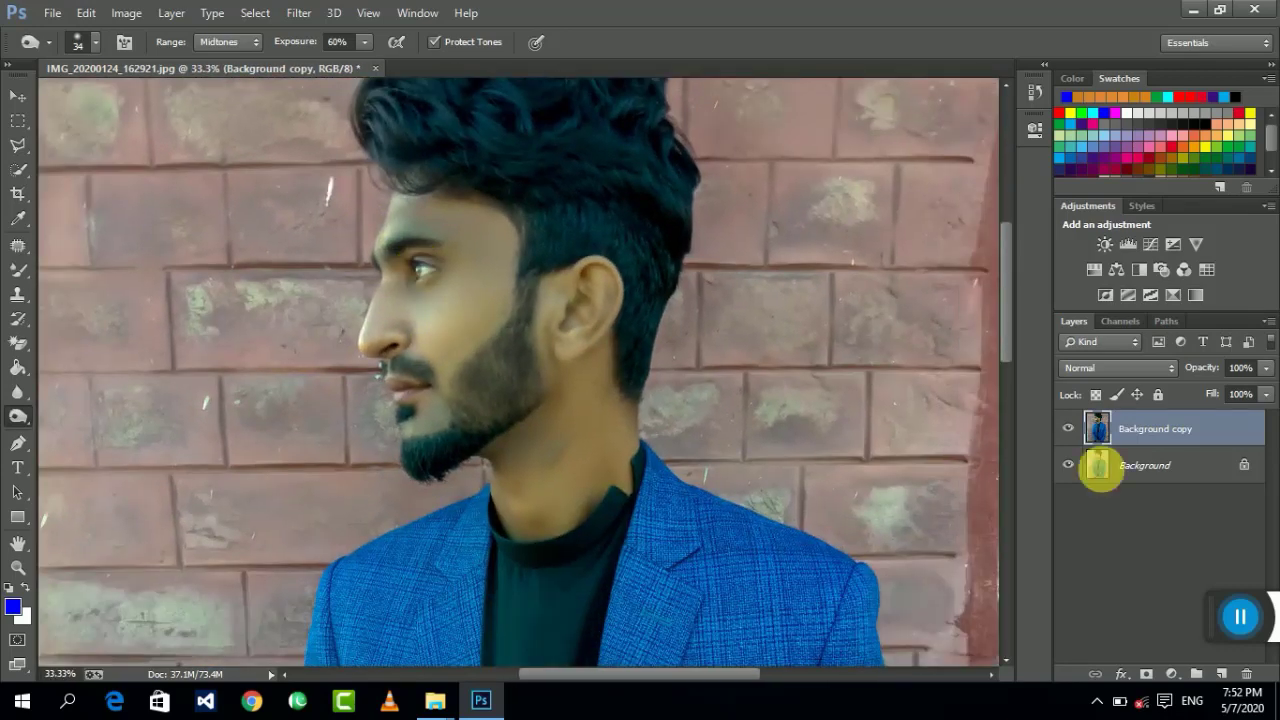
{"action": "scroll", "coordinate": [952, 463], "scroll_direction": "down", "scroll_amount": 1}
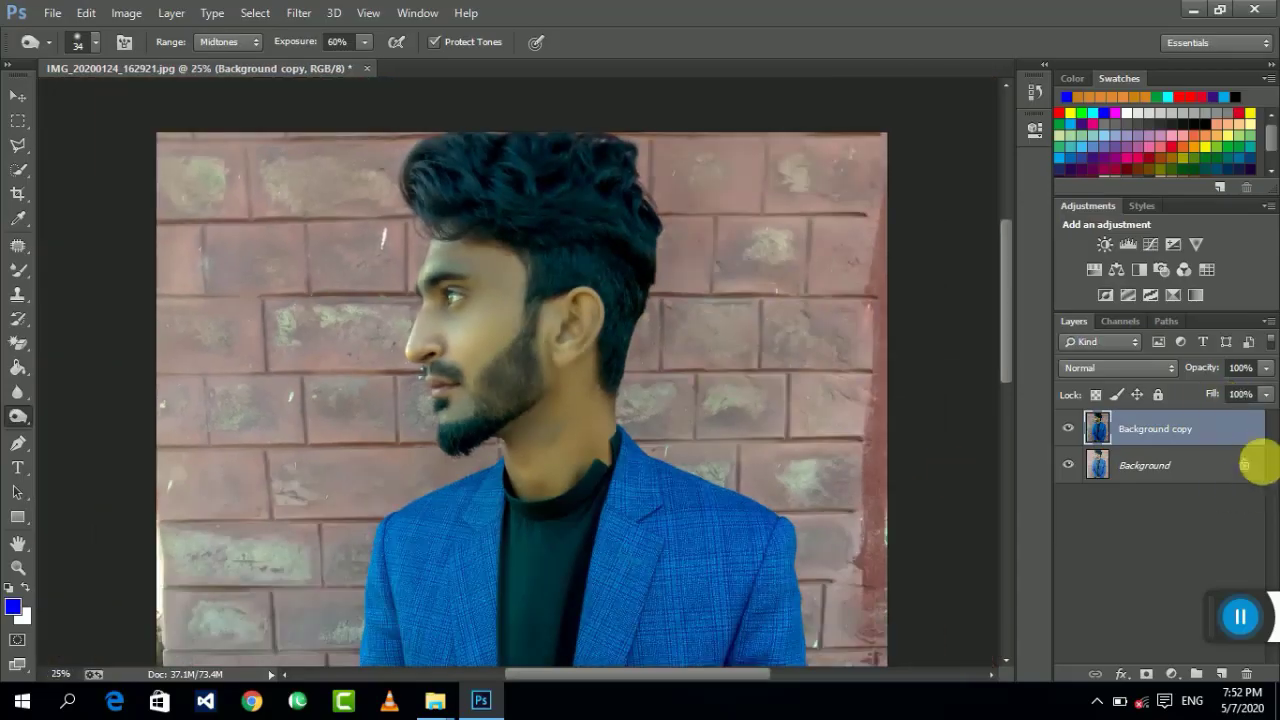
{"action": "left_click", "coordinate": [1070, 430]}
{"action": "key", "text": "ctrl+plus"}
{"action": "key", "text": "ctrl+minus"}
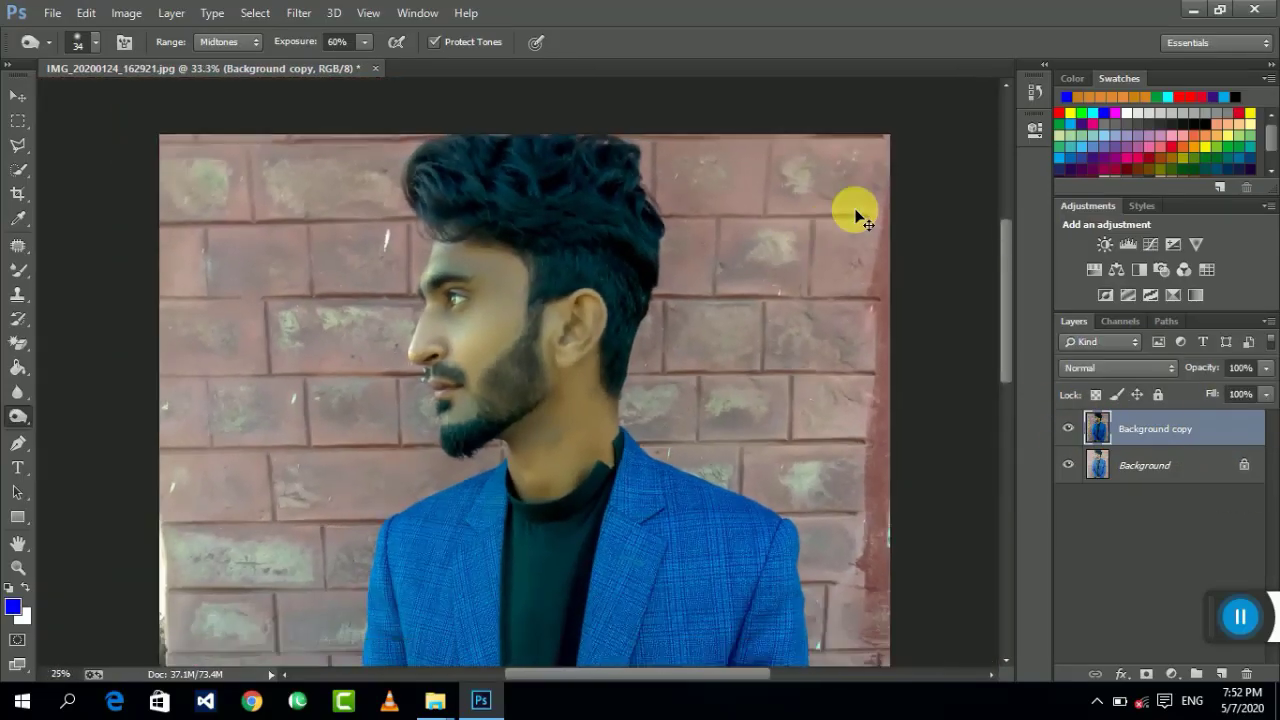
{"action": "key", "text": "ctrl+minus"}
{"action": "key", "text": "ctrl+minus"}
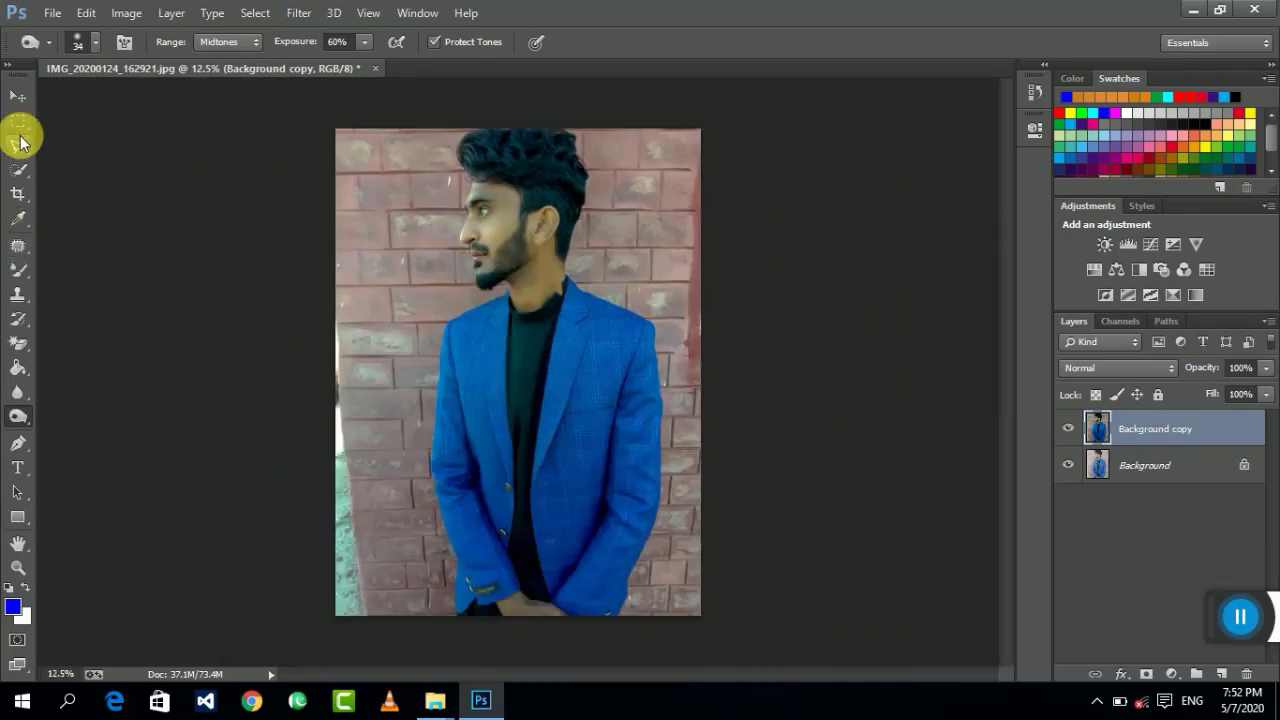
Trace a Polygonal Lasso selection around the brick wall, leaving the man unselected.
{"action": "left_click_drag", "start_coordinate": [18, 145], "coordinate": [79, 158]}
{"action": "left_click", "coordinate": [79, 158]}
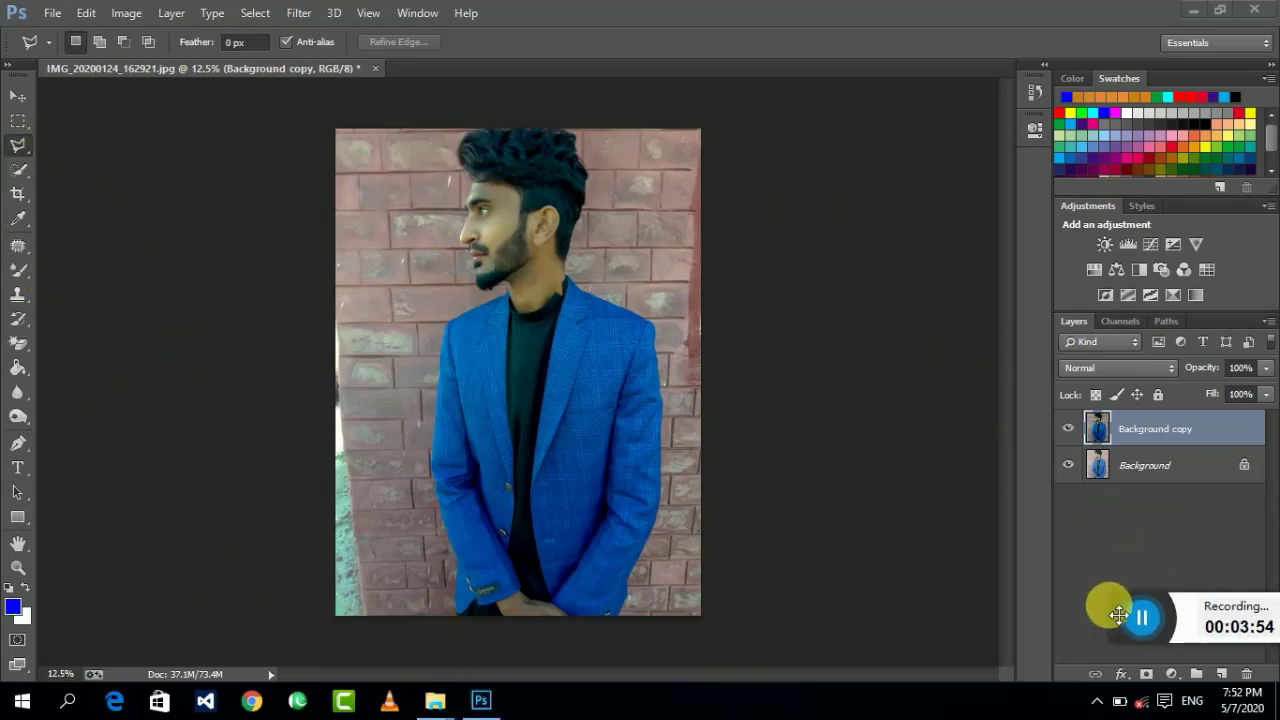
{"action": "left_click_drag", "start_coordinate": [1143, 614], "coordinate": [570, 598]}
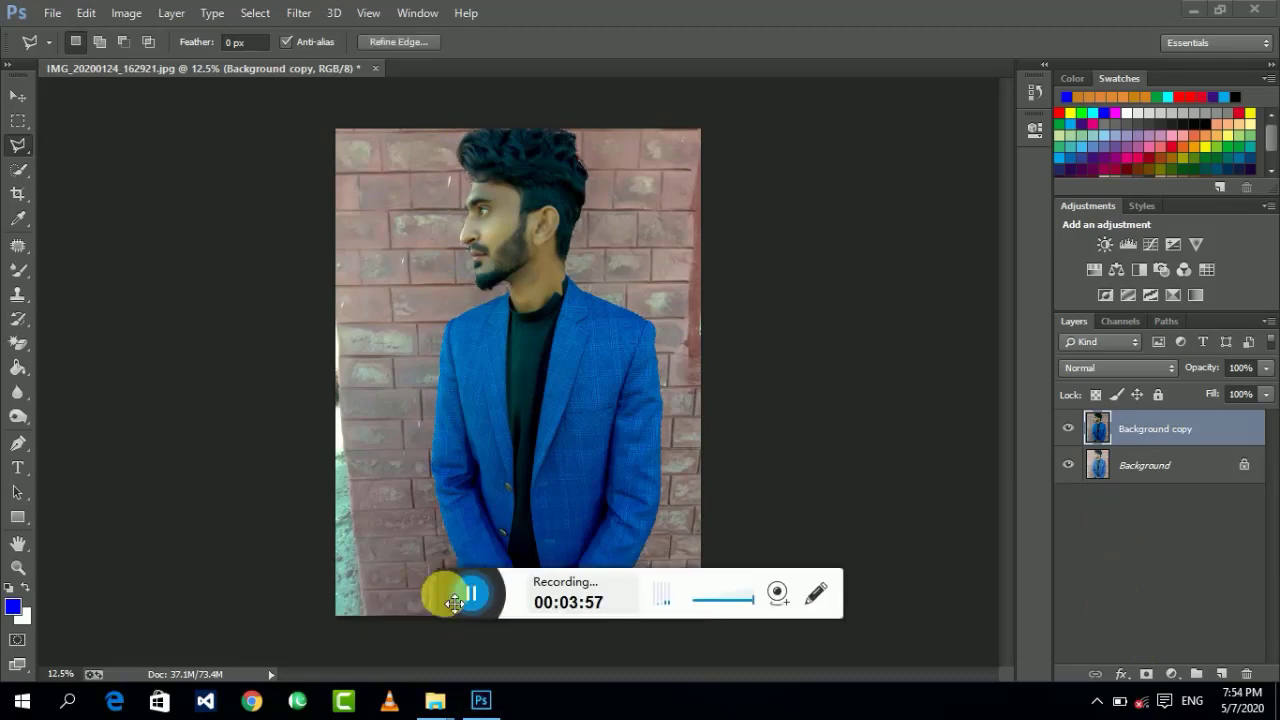
{"action": "left_click_drag", "start_coordinate": [450, 595], "coordinate": [1135, 597]}
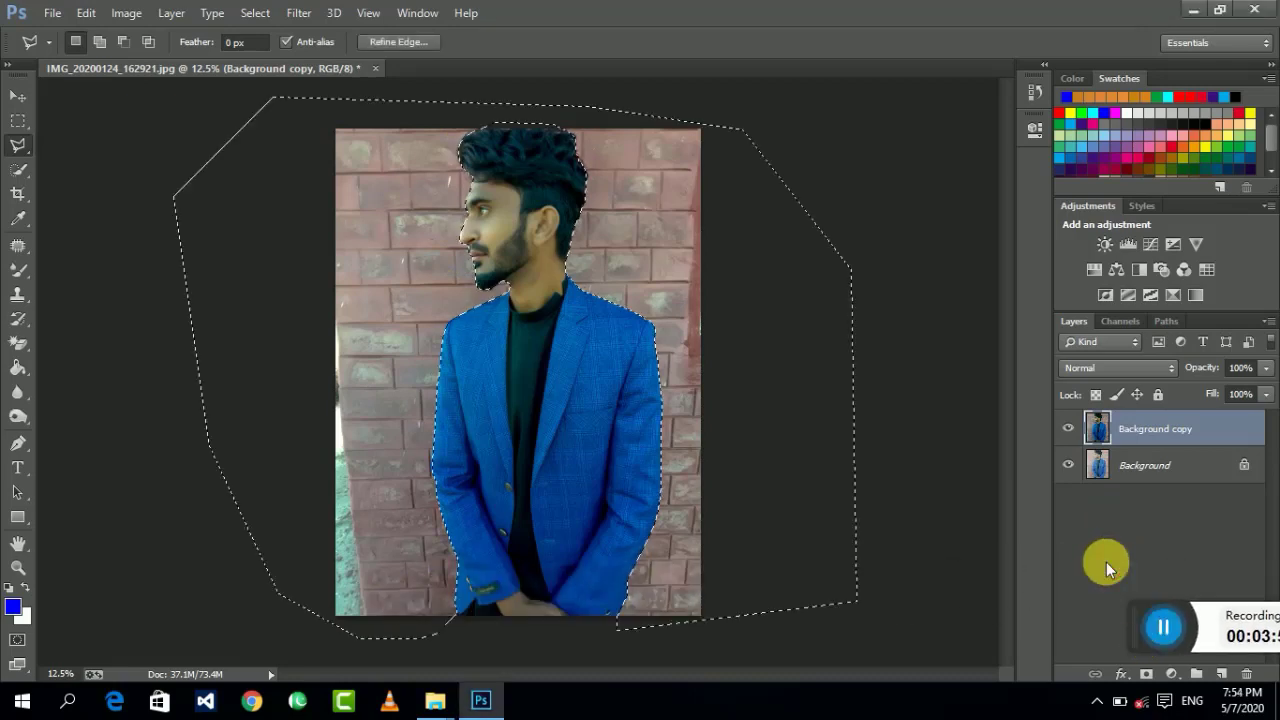
{"action": "left_click", "coordinate": [18, 121]}
{"action": "left_click", "coordinate": [86, 119]}
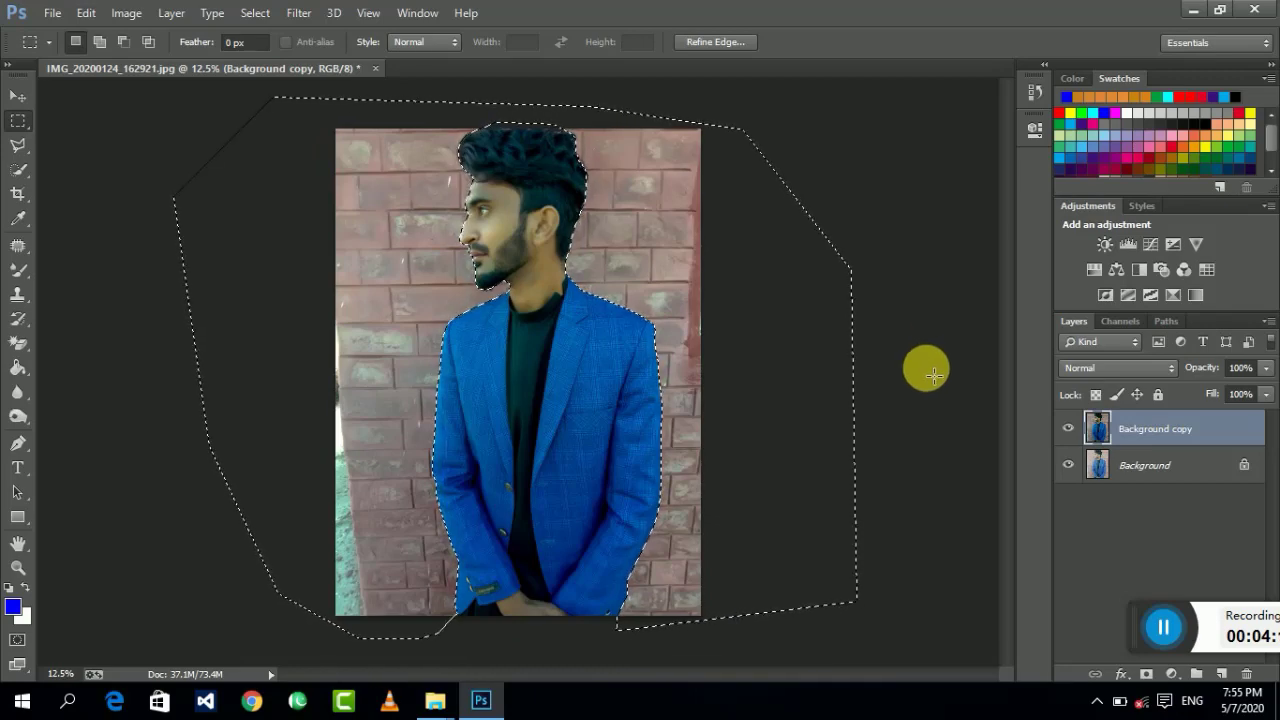
Delete the brick wall from Background copy and fill Background's selection with white.
{"action": "key", "text": "Delete"}
{"action": "left_click", "coordinate": [1229, 461]}
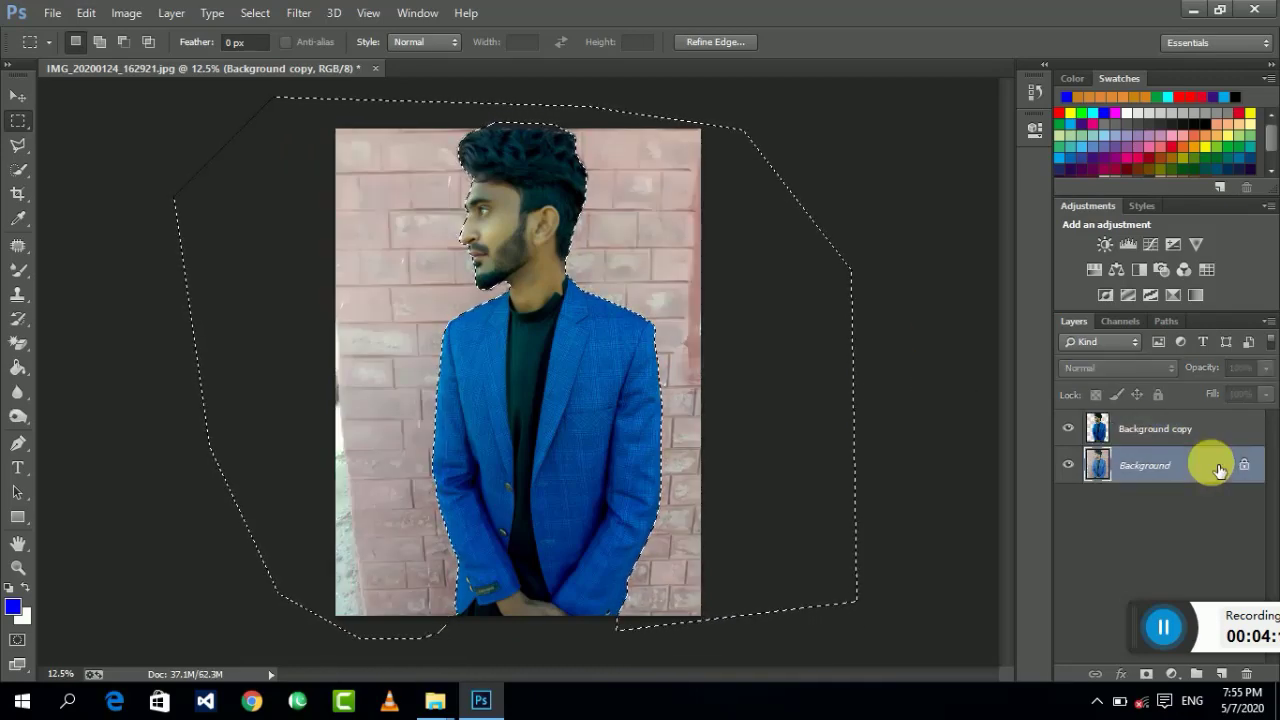
{"action": "key", "text": "Delete"}
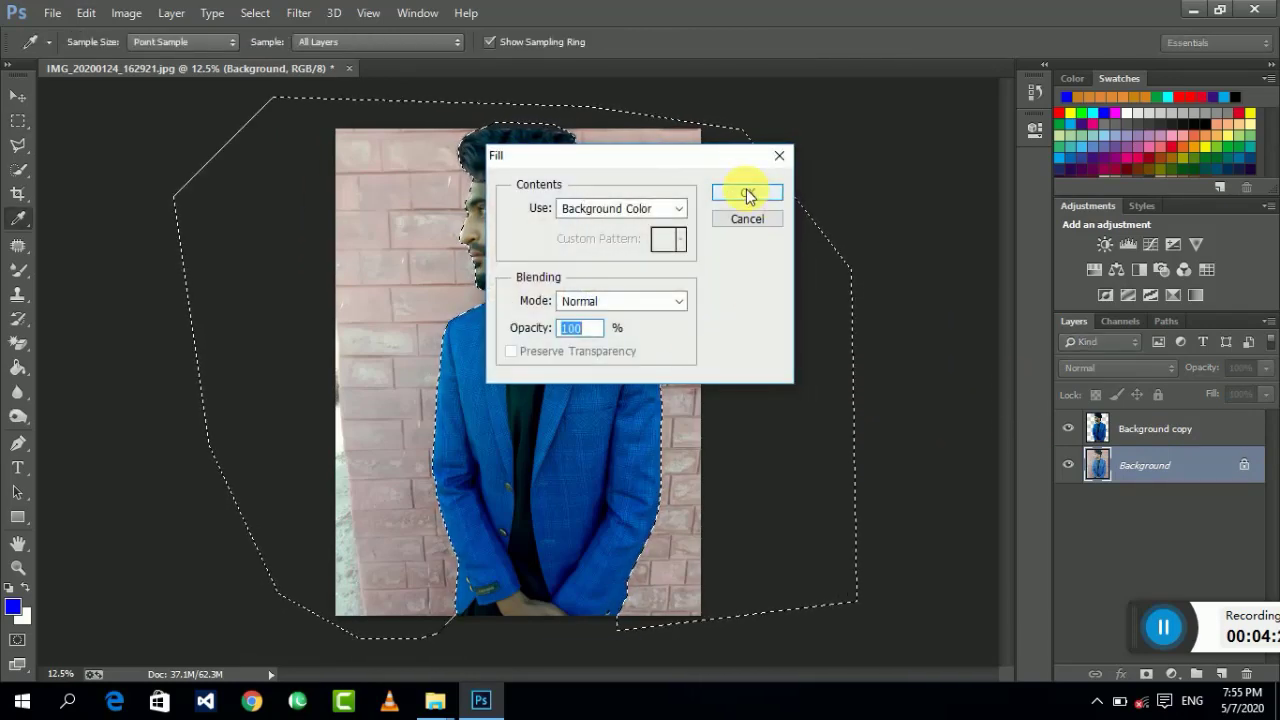
{"action": "left_click", "coordinate": [746, 193]}
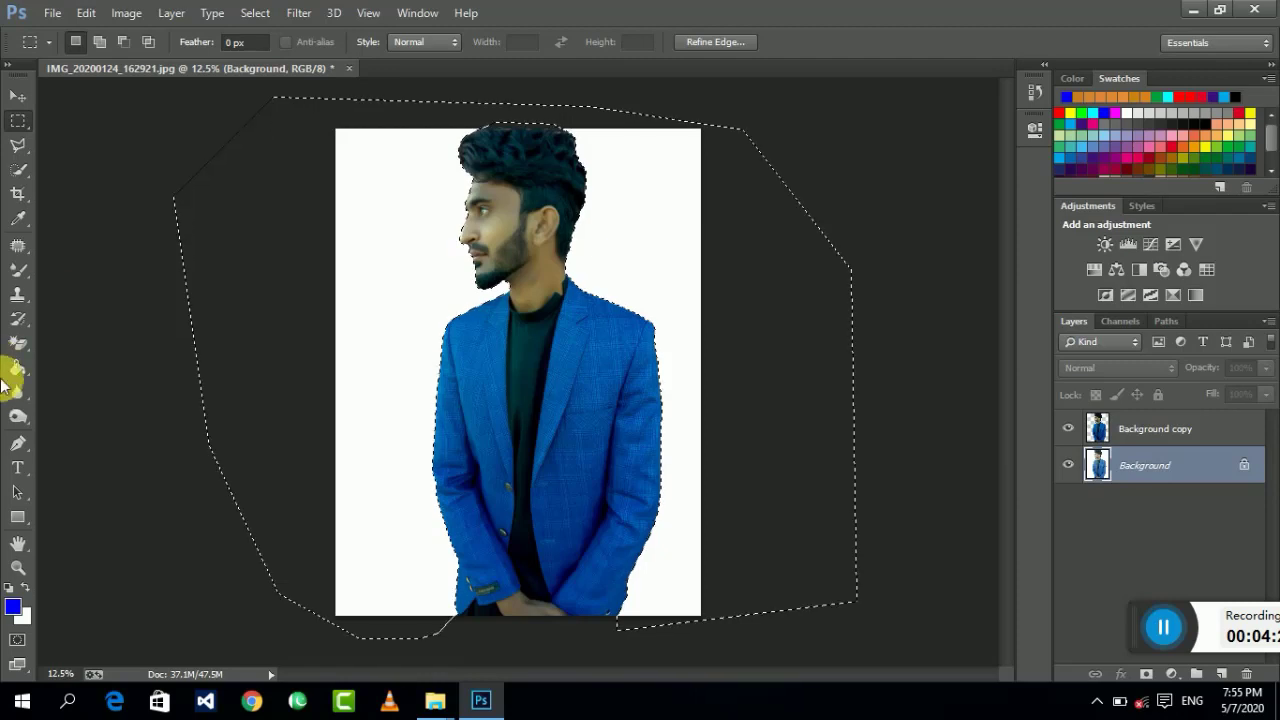
Erase the white areas on the Background layer to transparency with the Magic Eraser.
{"action": "right_click", "coordinate": [18, 347]}
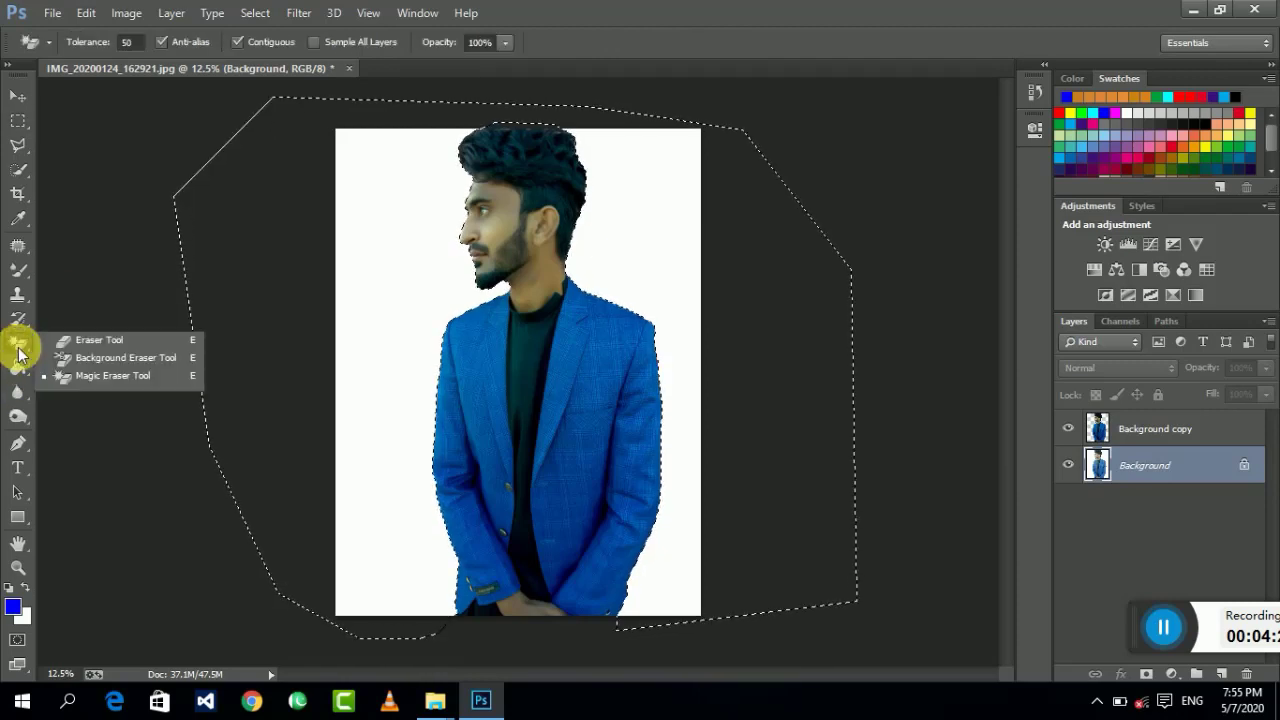
{"action": "left_click", "coordinate": [118, 373]}
{"action": "left_click", "coordinate": [398, 325]}
{"action": "left_click", "coordinate": [616, 266]}
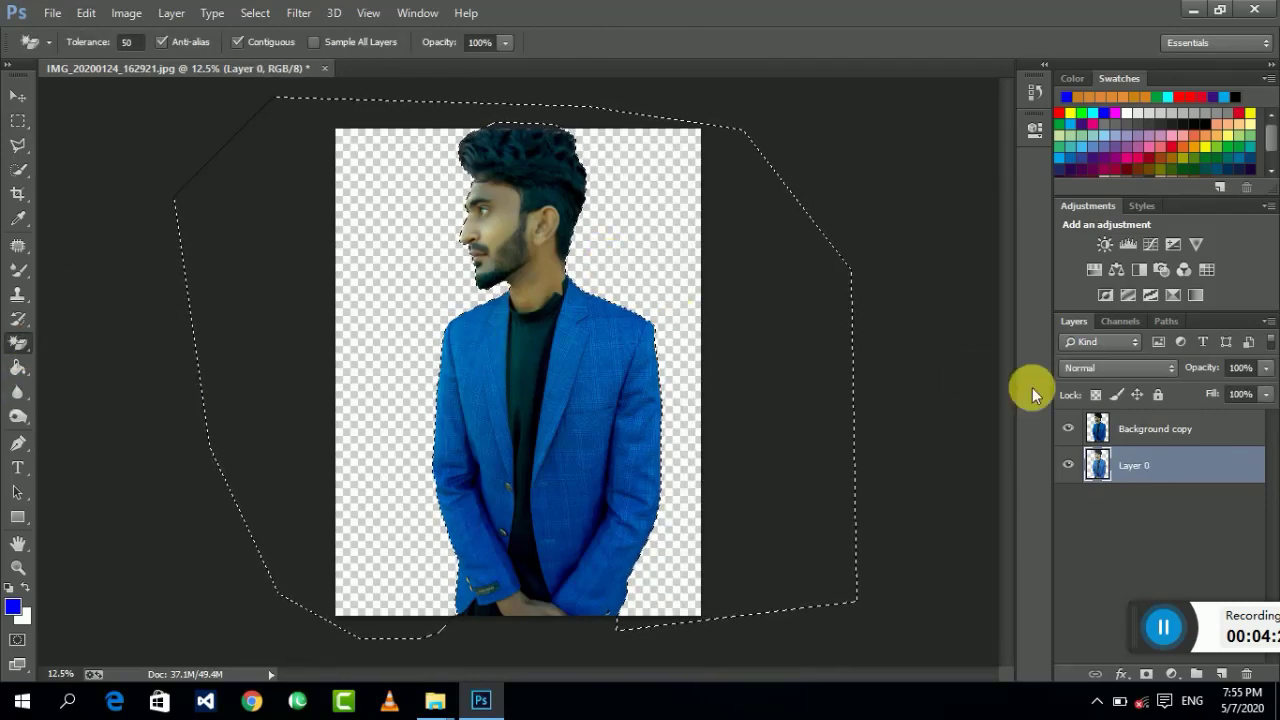
{"action": "left_click", "coordinate": [1095, 420]}
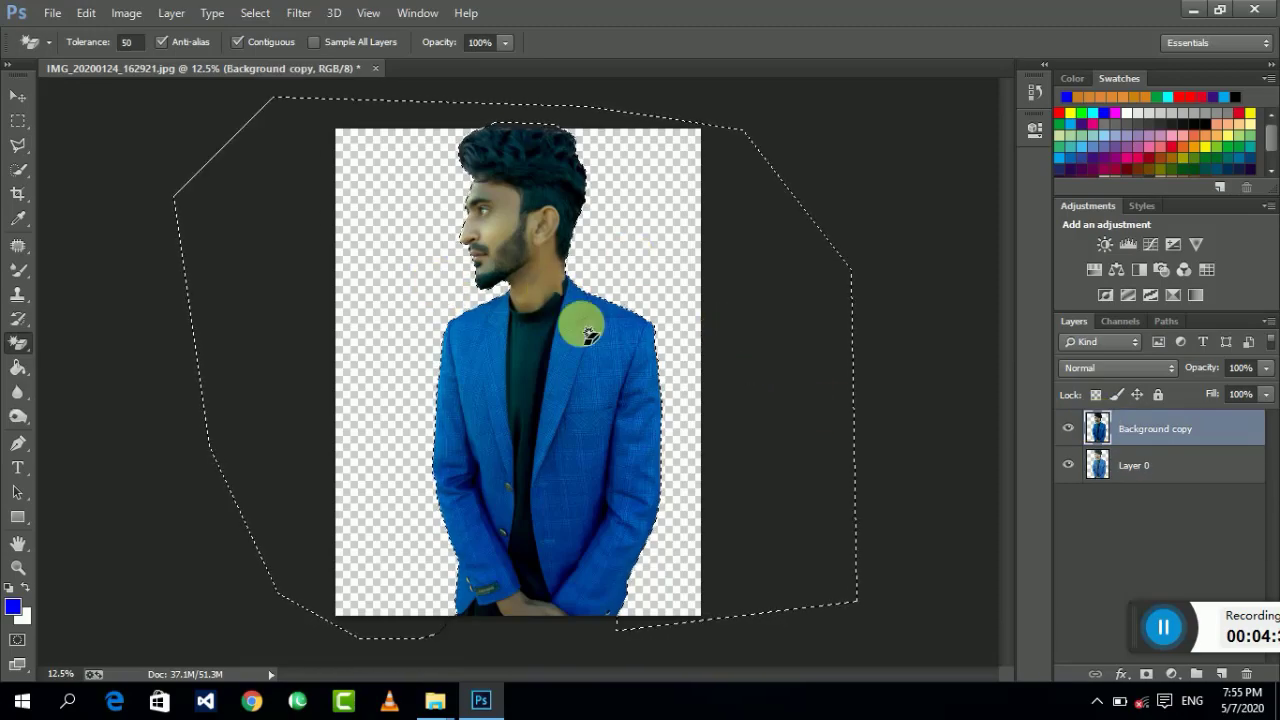
{"action": "left_click_drag", "start_coordinate": [18, 121], "coordinate": [131, 130]}
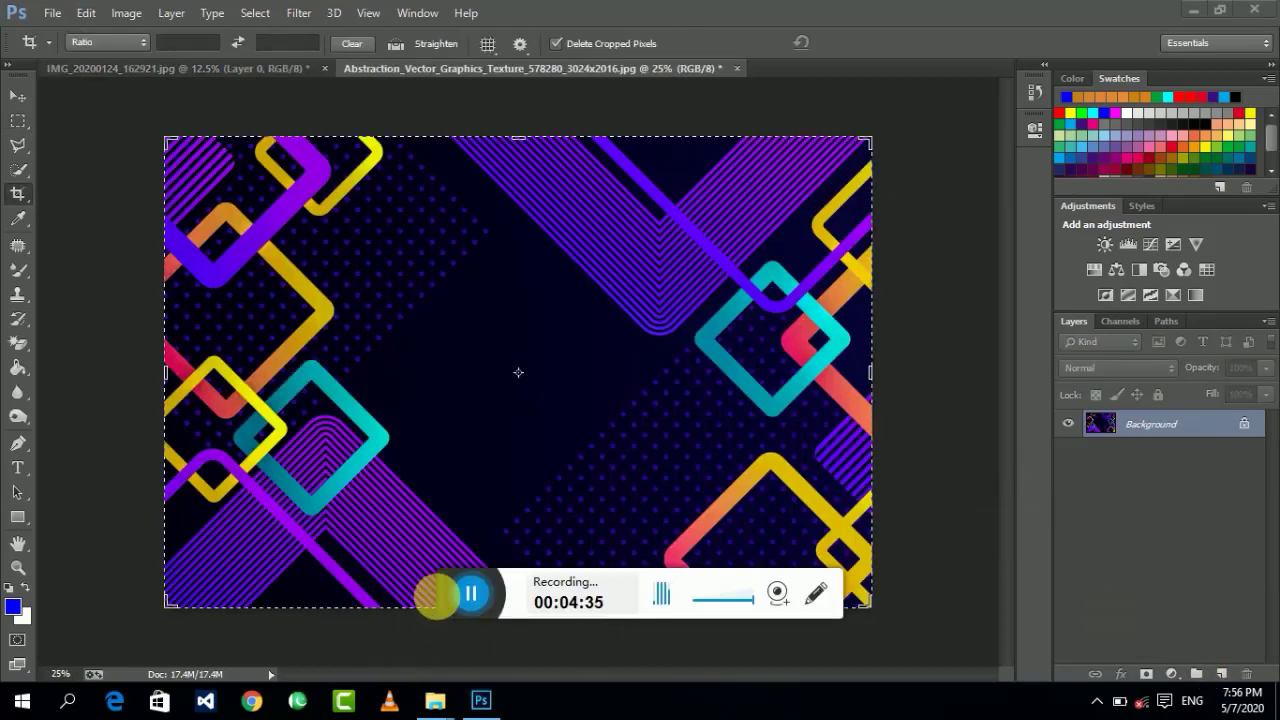
Bring the abstract texture in as Layer 1, scaled to 211.11% to fill the canvas.
{"action": "left_click_drag", "start_coordinate": [456, 598], "coordinate": [1137, 588]}
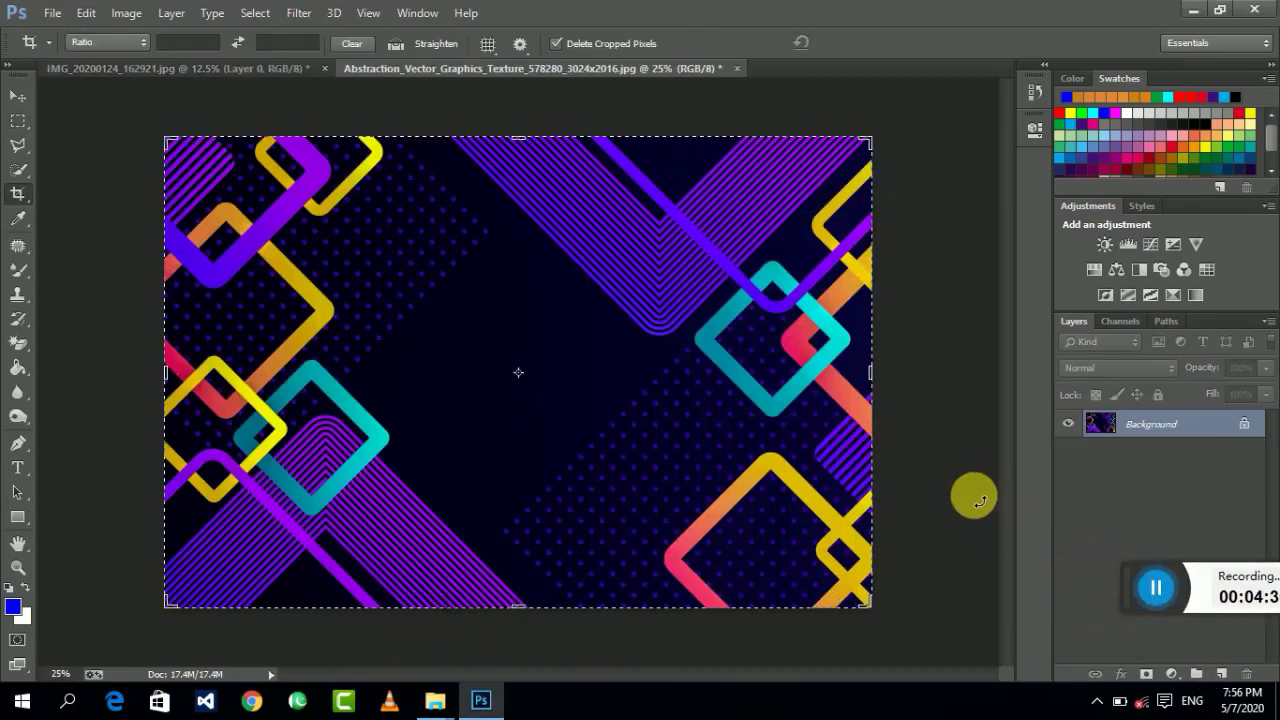
{"action": "left_click", "coordinate": [18, 95]}
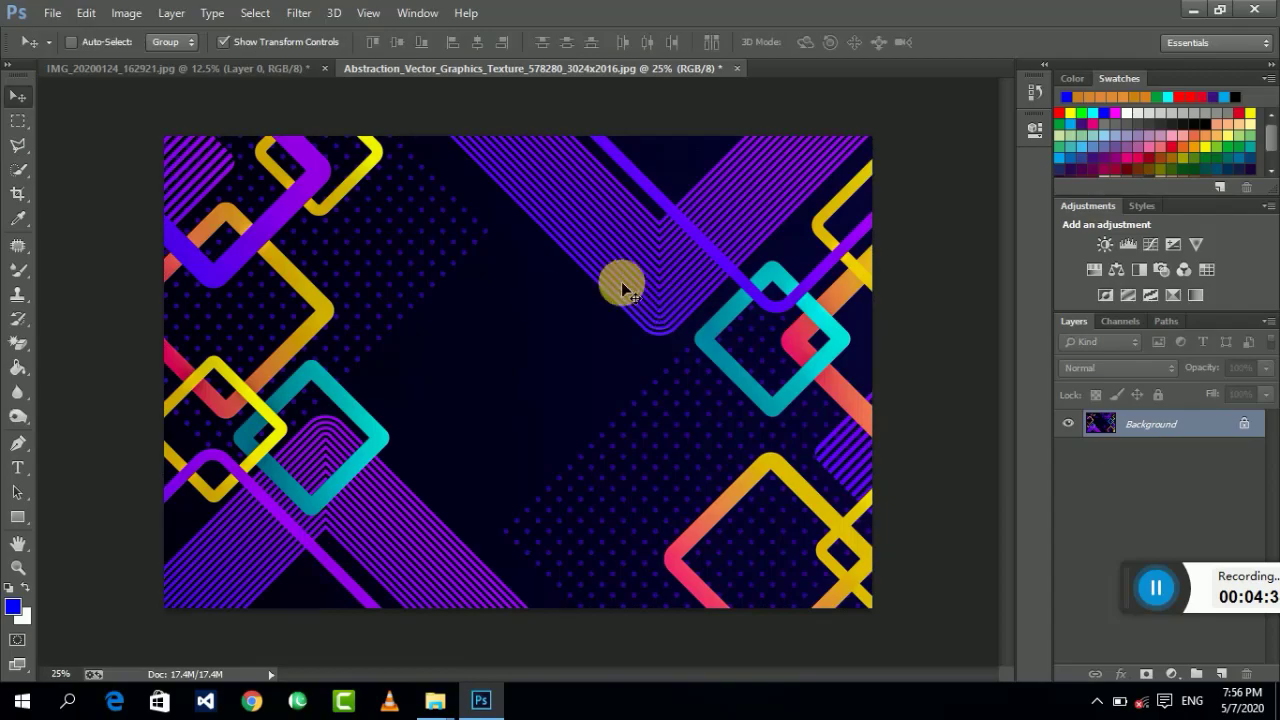
{"action": "left_click_drag", "start_coordinate": [437, 170], "coordinate": [596, 238]}
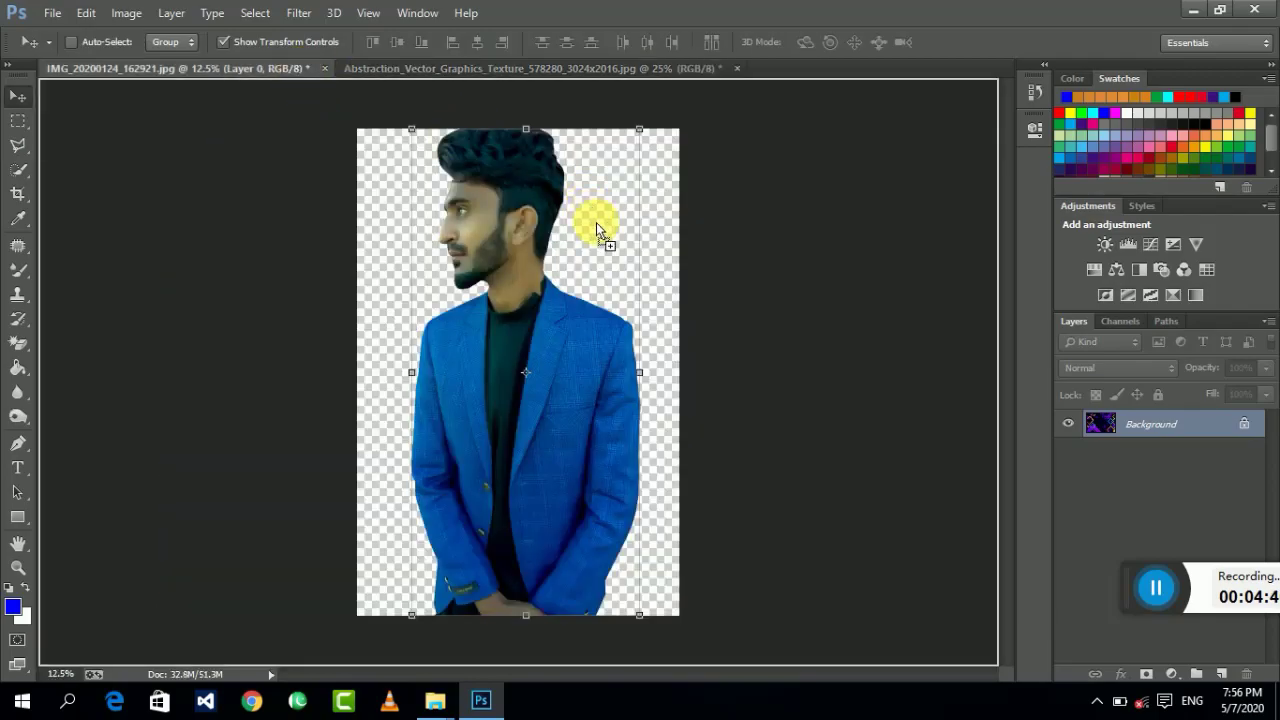
{"action": "left_click_drag", "start_coordinate": [676, 255], "coordinate": [683, 225]}
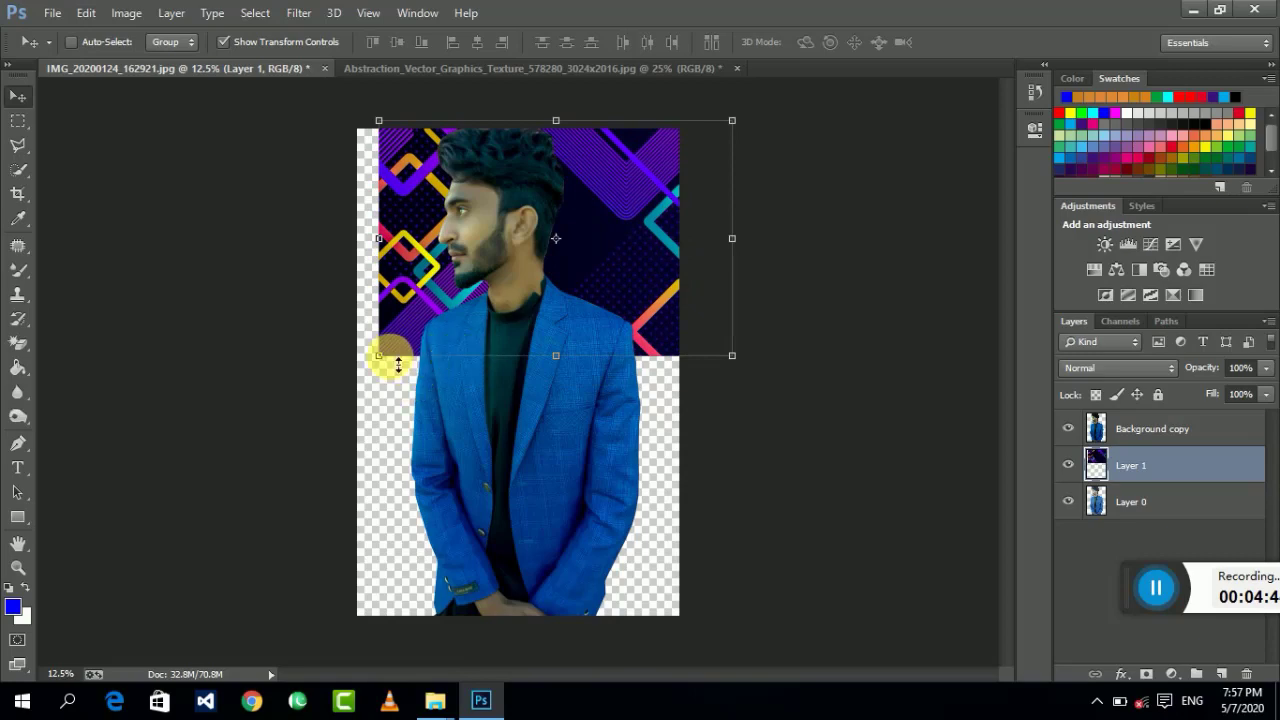
{"action": "left_click_drag", "start_coordinate": [384, 357], "coordinate": [38, 690]}
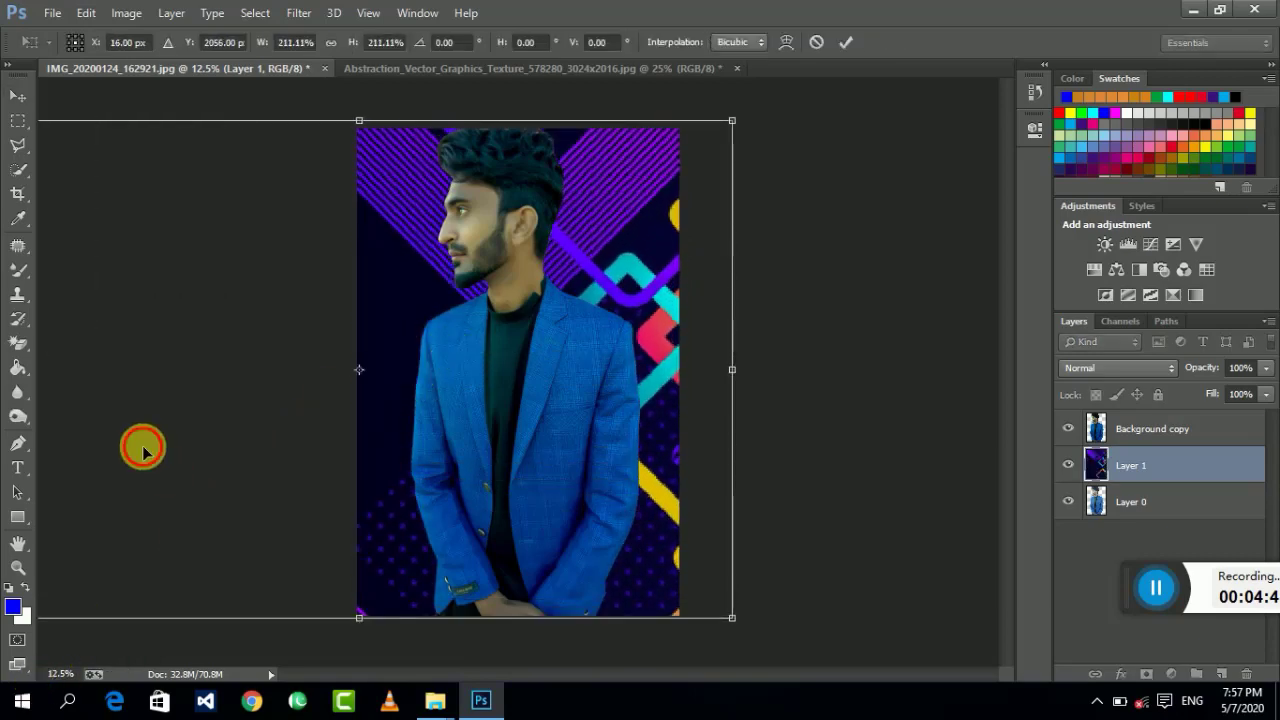
{"action": "mouse_move", "coordinate": [143, 447]}
{"action": "left_mouse_down"}
{"action": "mouse_move", "coordinate": [226, 443]}
{"action": "mouse_move", "coordinate": [211, 437]}
{"action": "left_mouse_up"}
{"action": "left_click", "coordinate": [17, 96]}
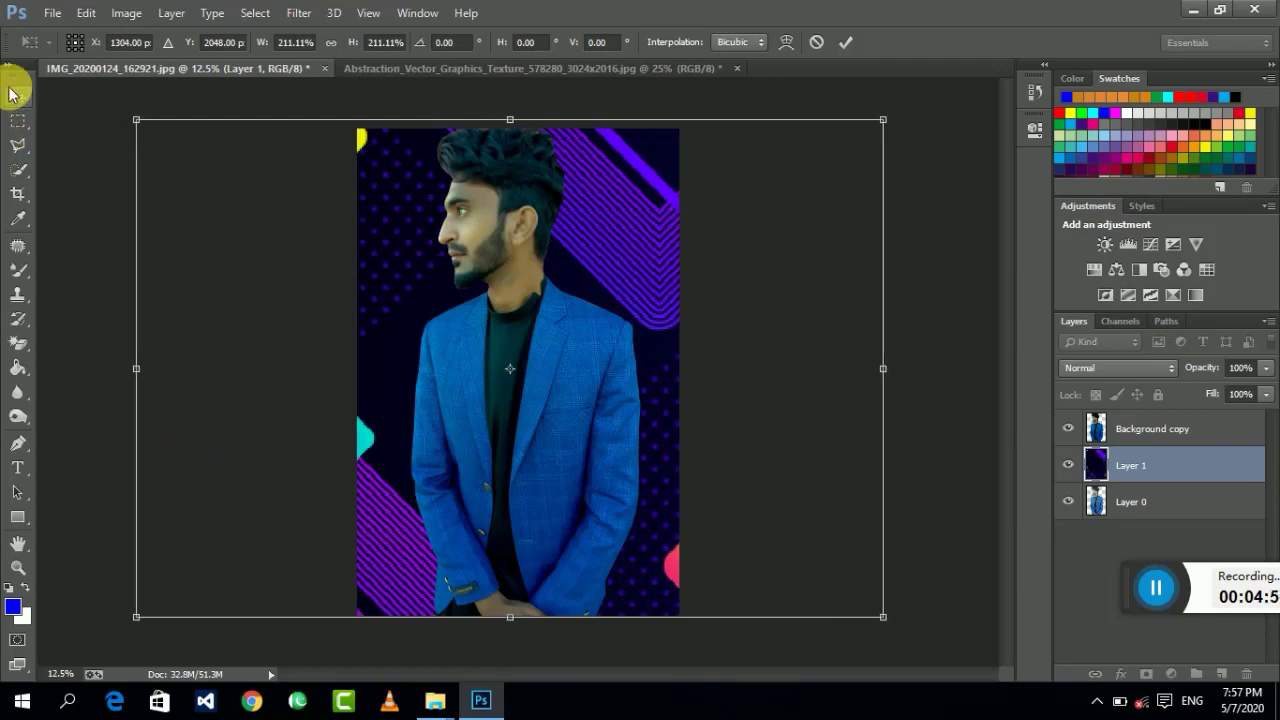
{"action": "left_click", "coordinate": [553, 276]}
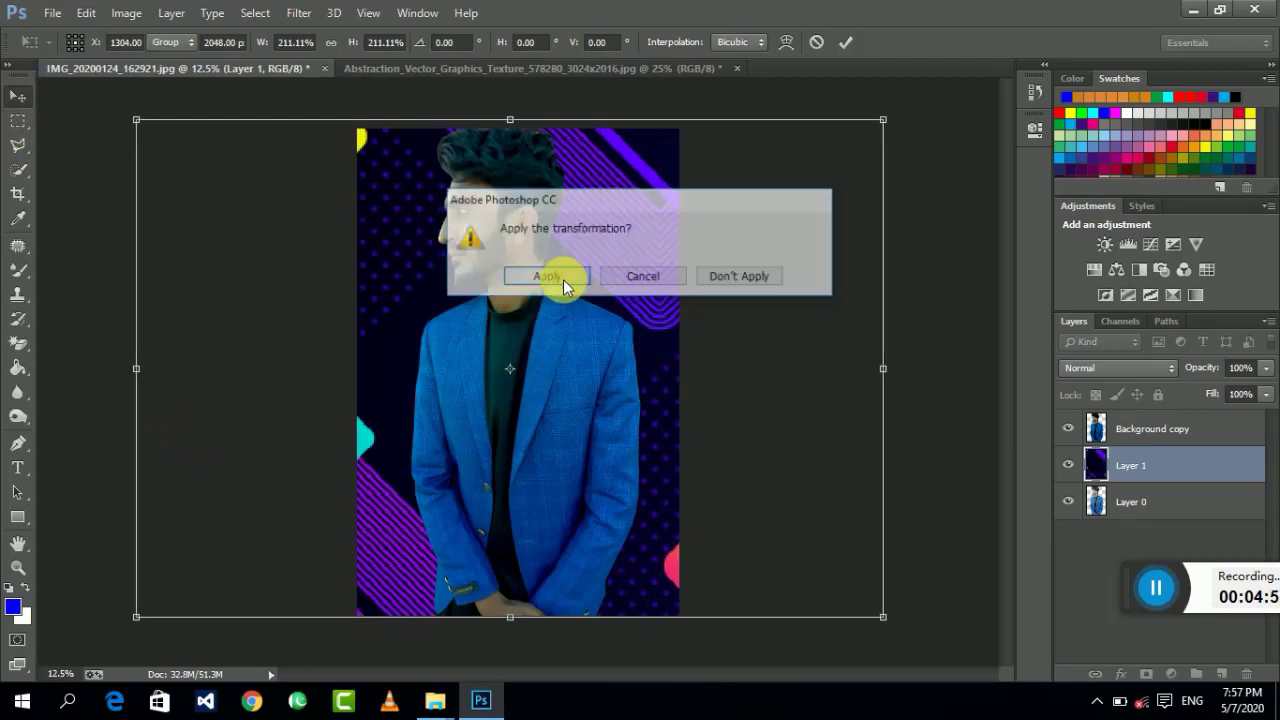
Apply a Gaussian Blur with a radius of about 36 pixels to Layer 1's texture.
{"action": "left_click", "coordinate": [298, 13]}
{"action": "mouse_move", "coordinate": [410, 219]}
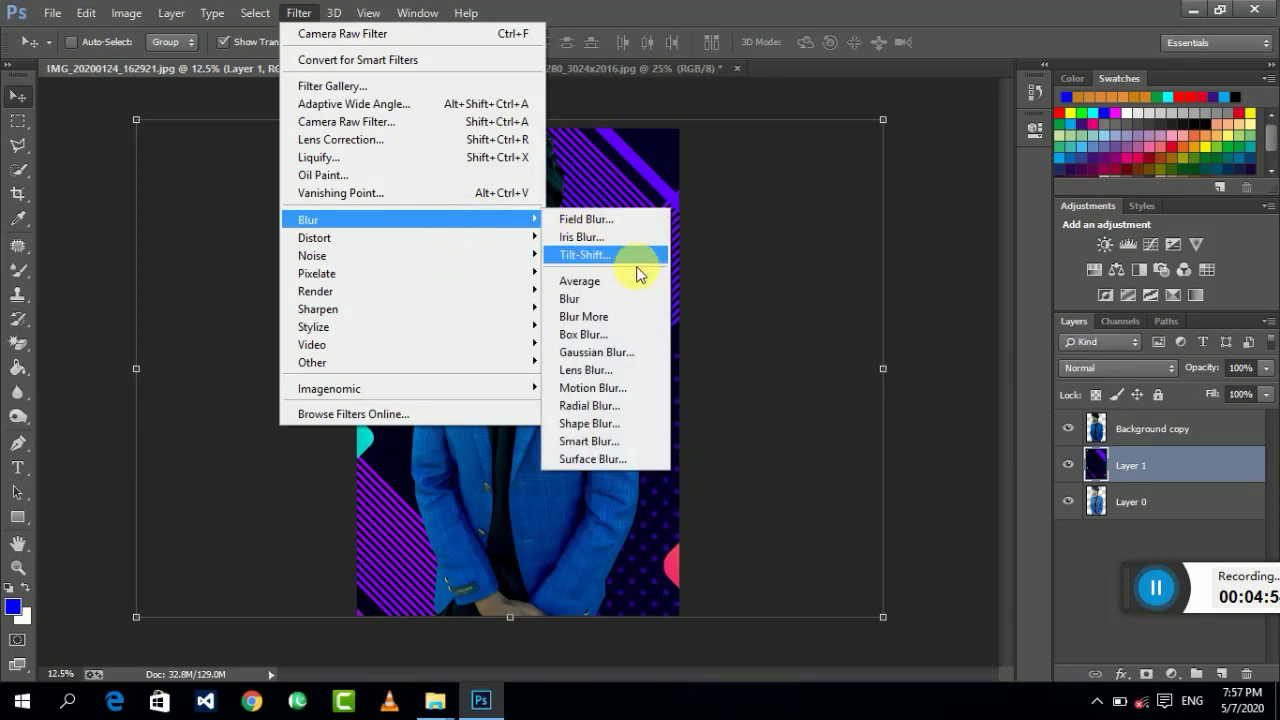
{"action": "left_click", "coordinate": [606, 349]}
{"action": "left_click", "coordinate": [849, 461]}
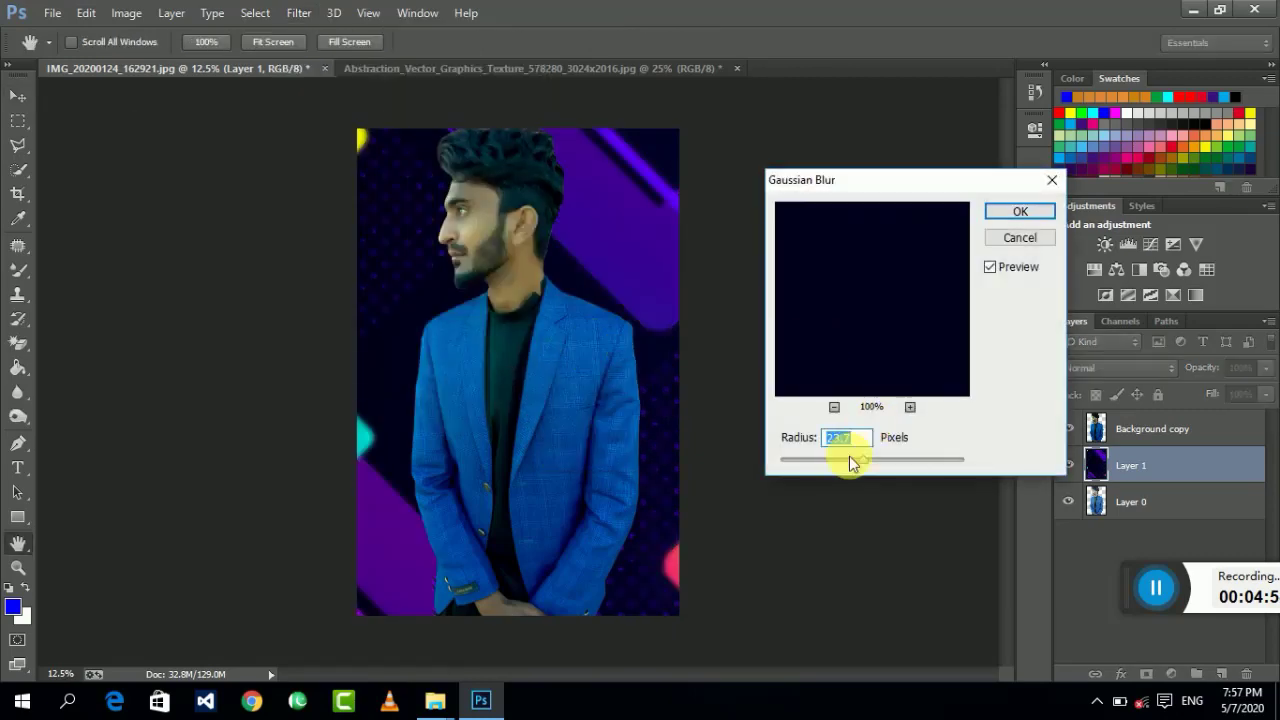
{"action": "left_click_drag", "start_coordinate": [866, 465], "coordinate": [871, 466]}
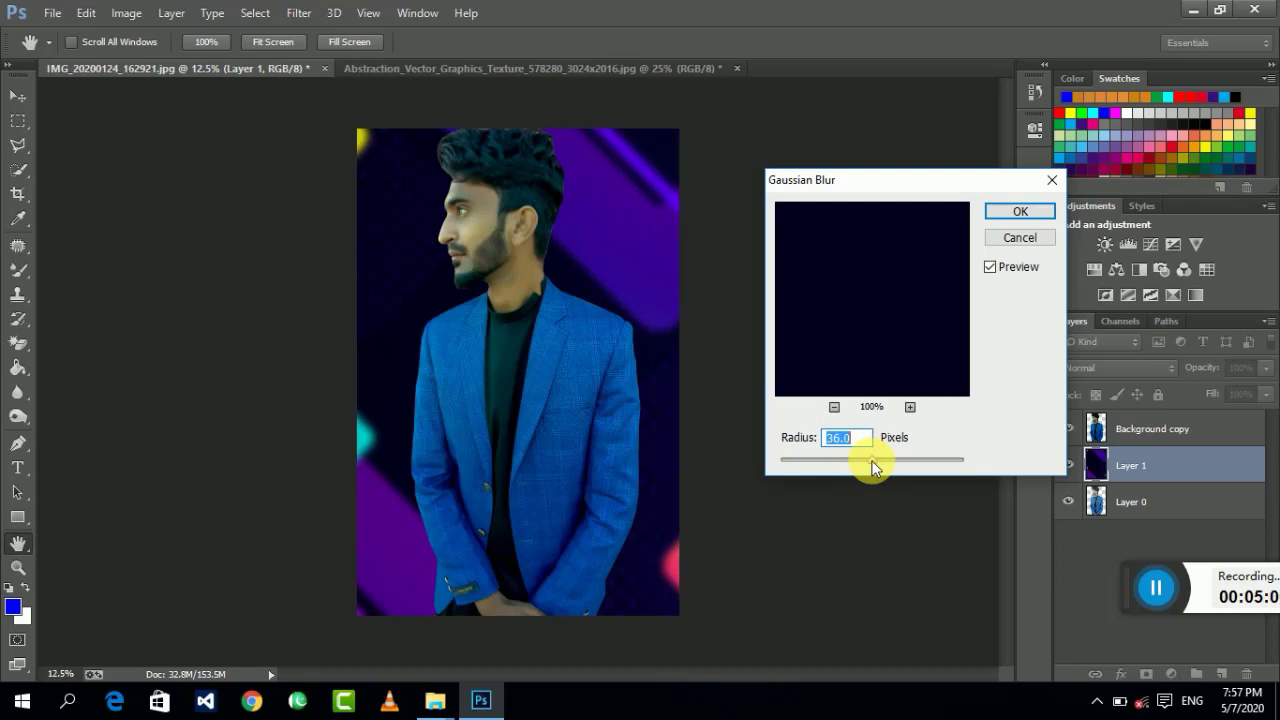
{"action": "left_click", "coordinate": [1040, 211]}
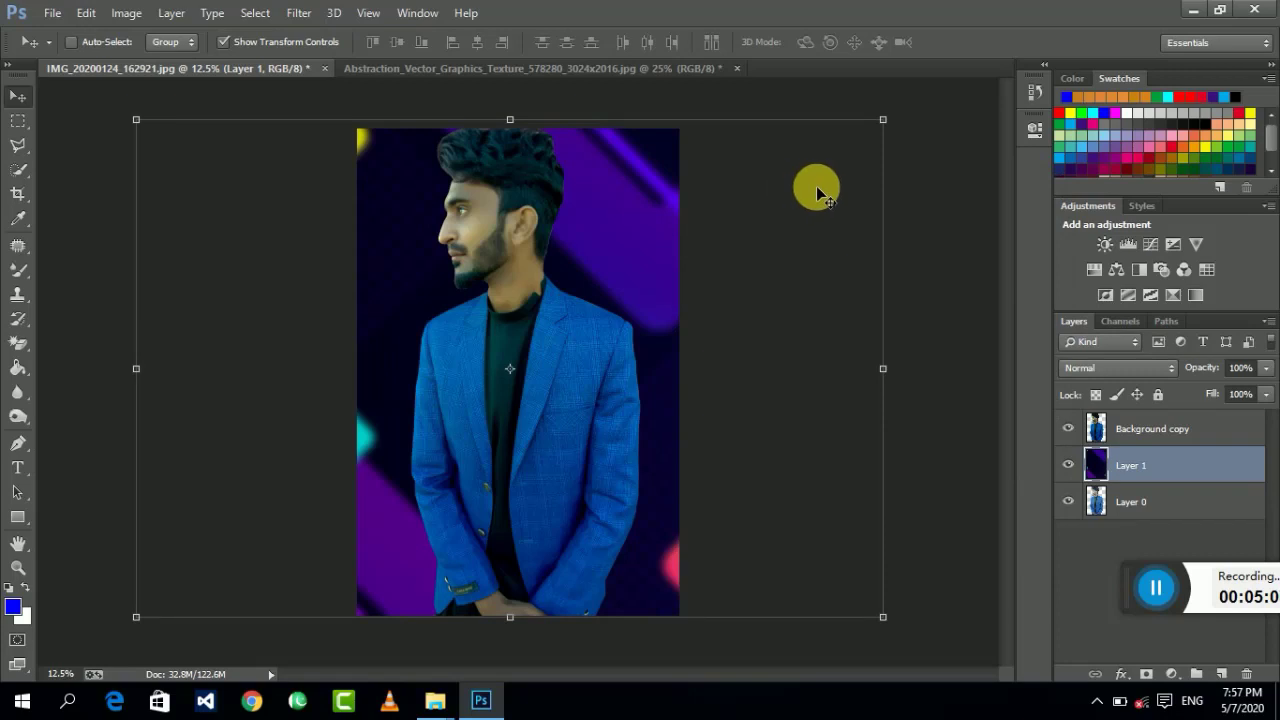
Move Layer 1 below Layer 0 in the Layers panel, then select Layer 0.
{"action": "left_click", "coordinate": [1130, 466]}
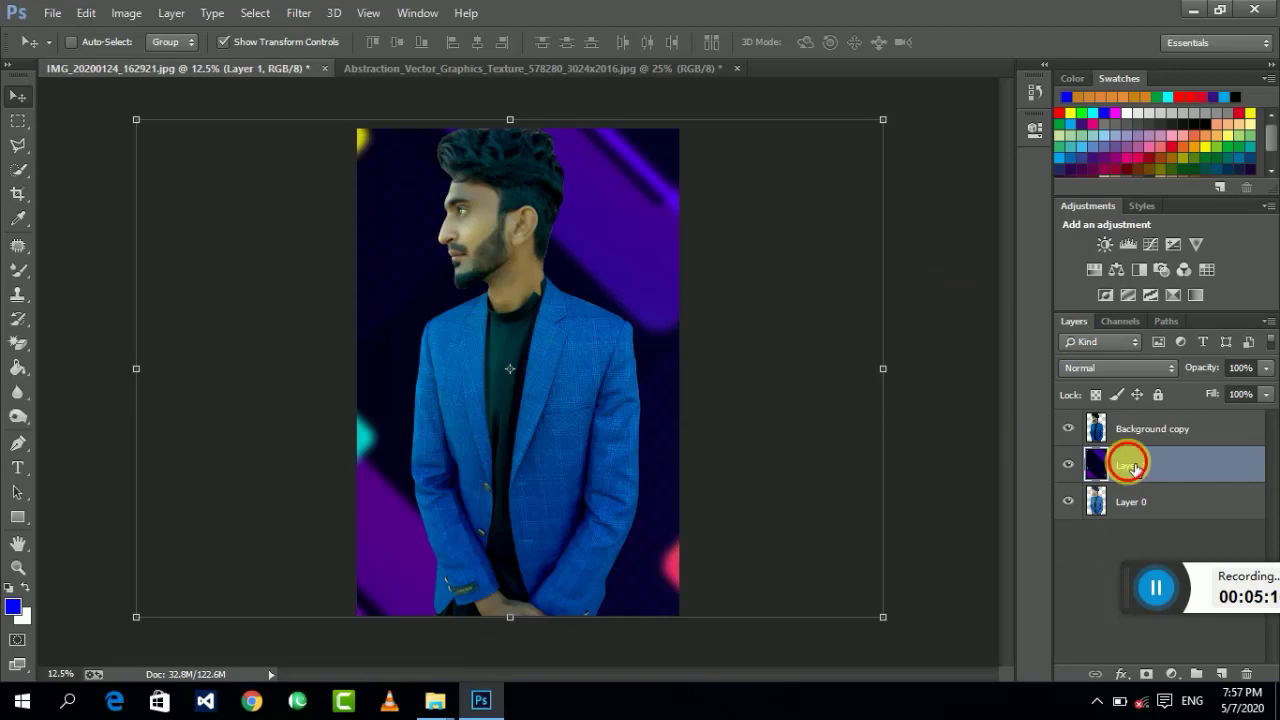
{"action": "left_click_drag", "start_coordinate": [1130, 466], "coordinate": [1130, 505]}
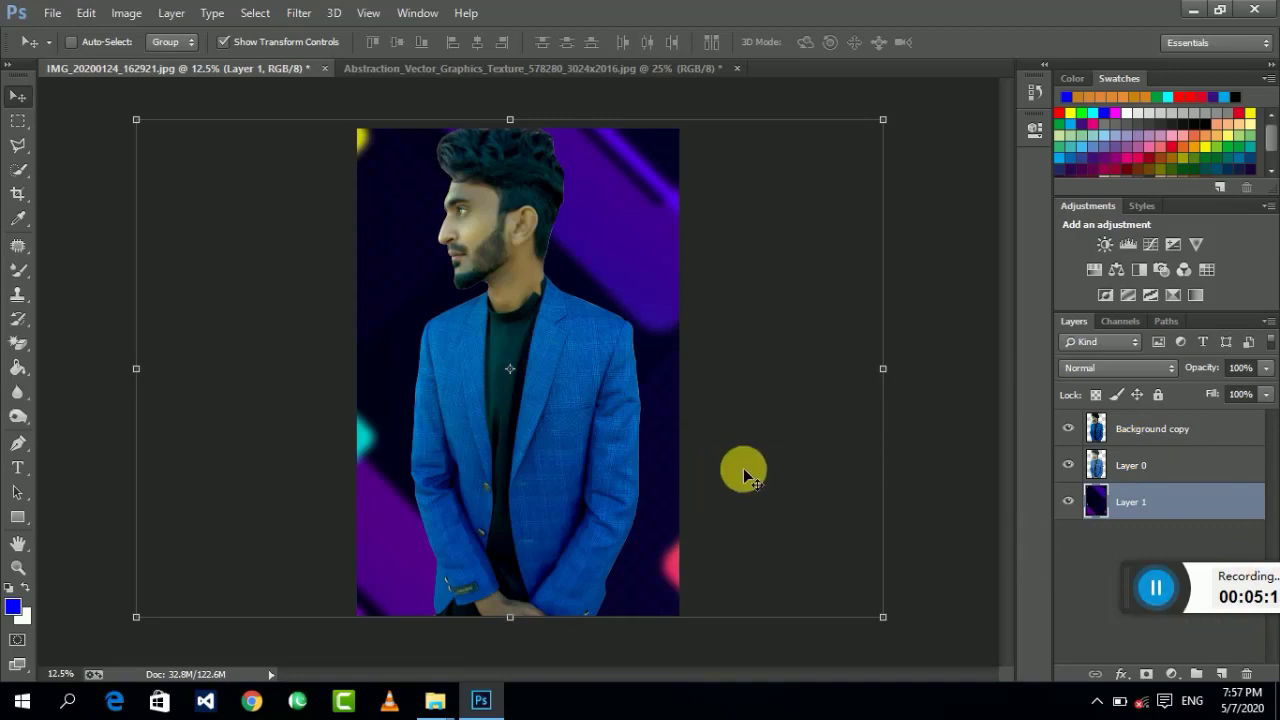
{"action": "left_click", "coordinate": [1158, 477]}
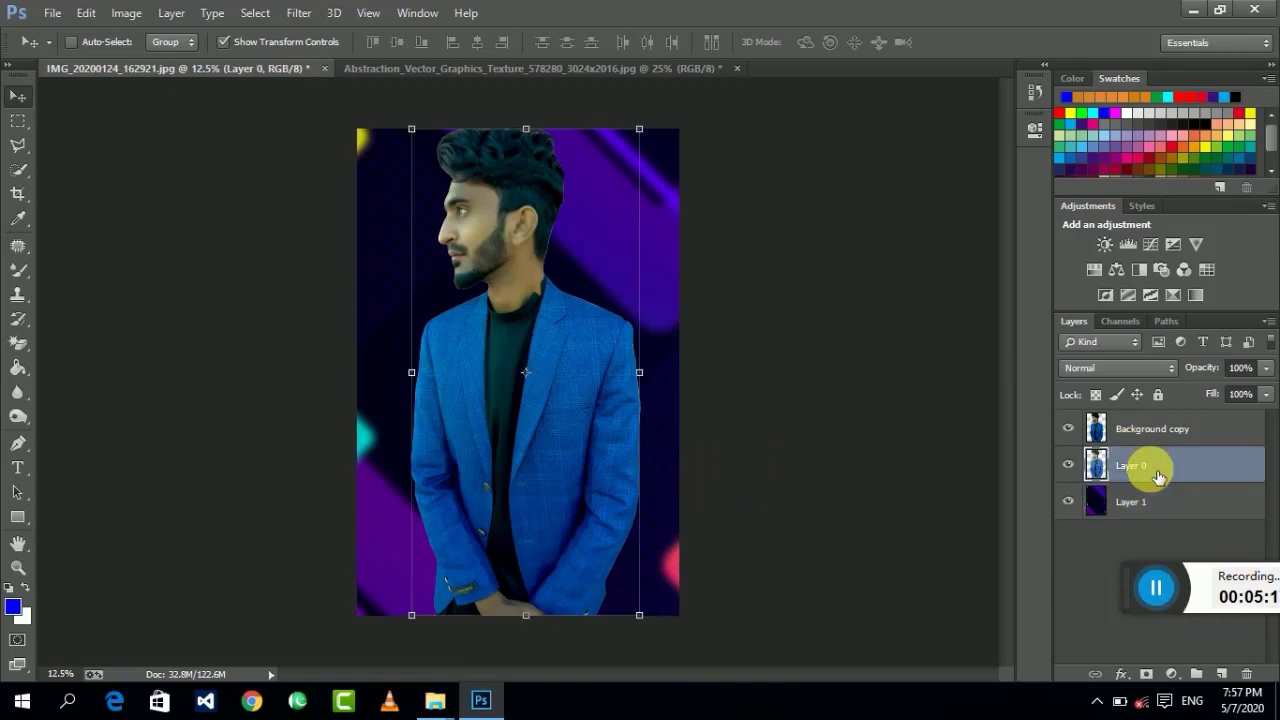